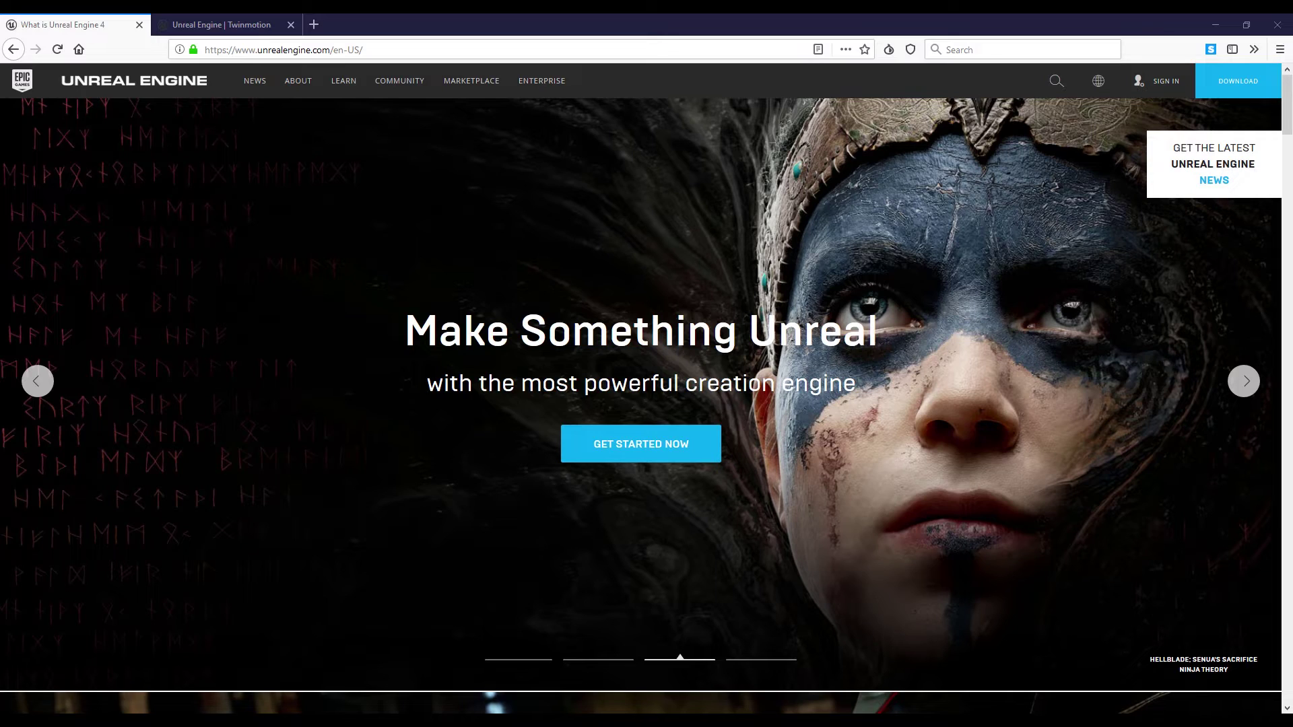
Open the Twinmotion page on the Unreal Engine site and start the free-until-Nov-2019 sign-up
click(249, 30)
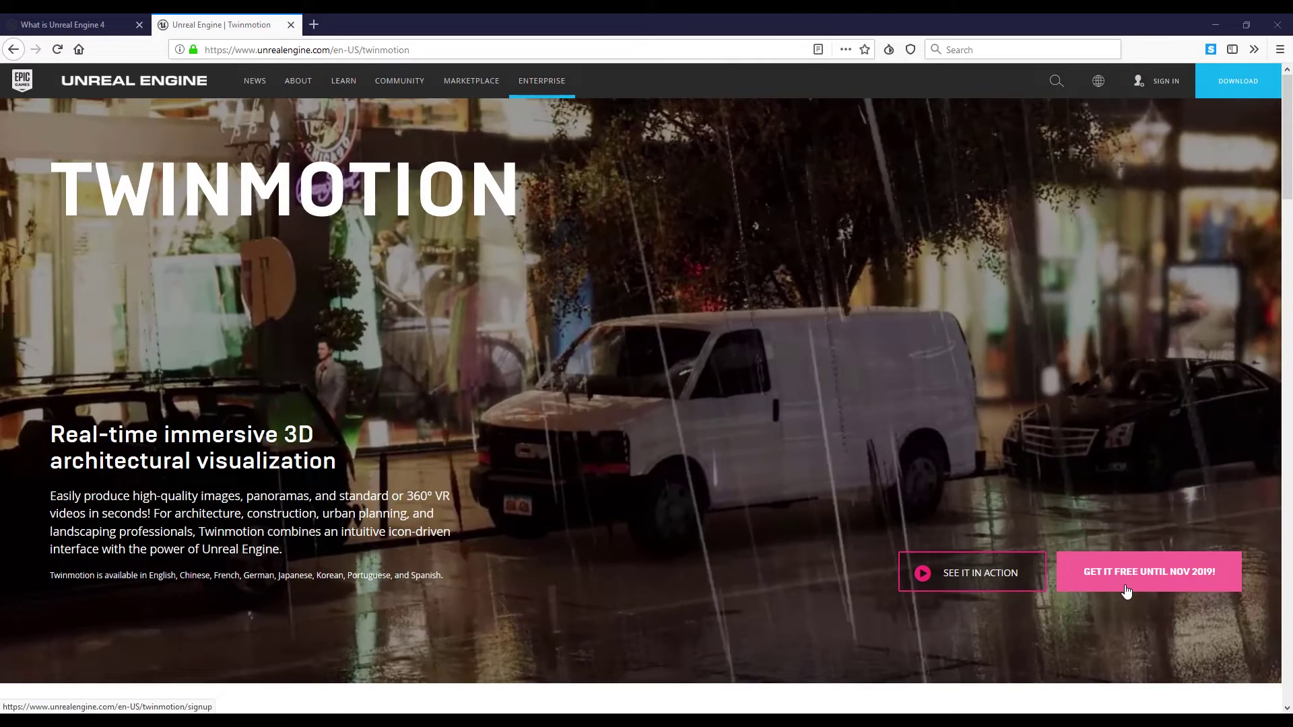
click(1152, 583)
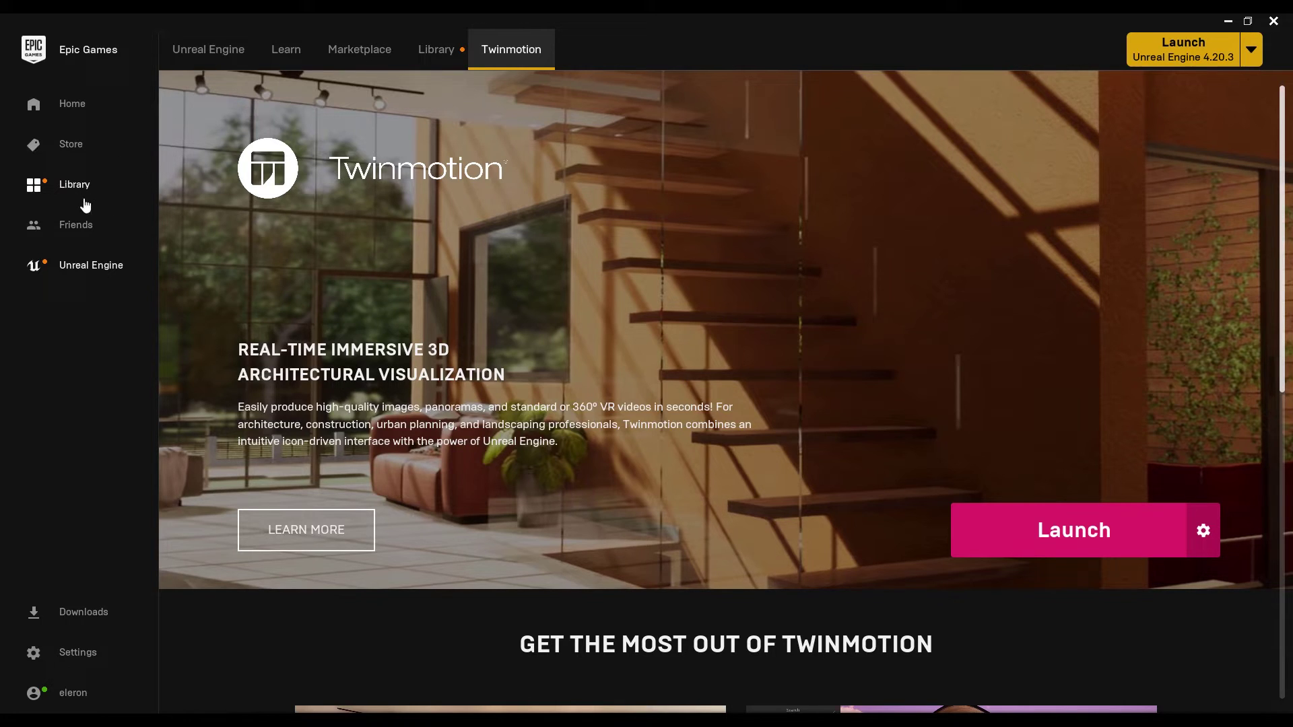
Switch to the Epic Games launcher and open its Twinmotion page
click(499, 51)
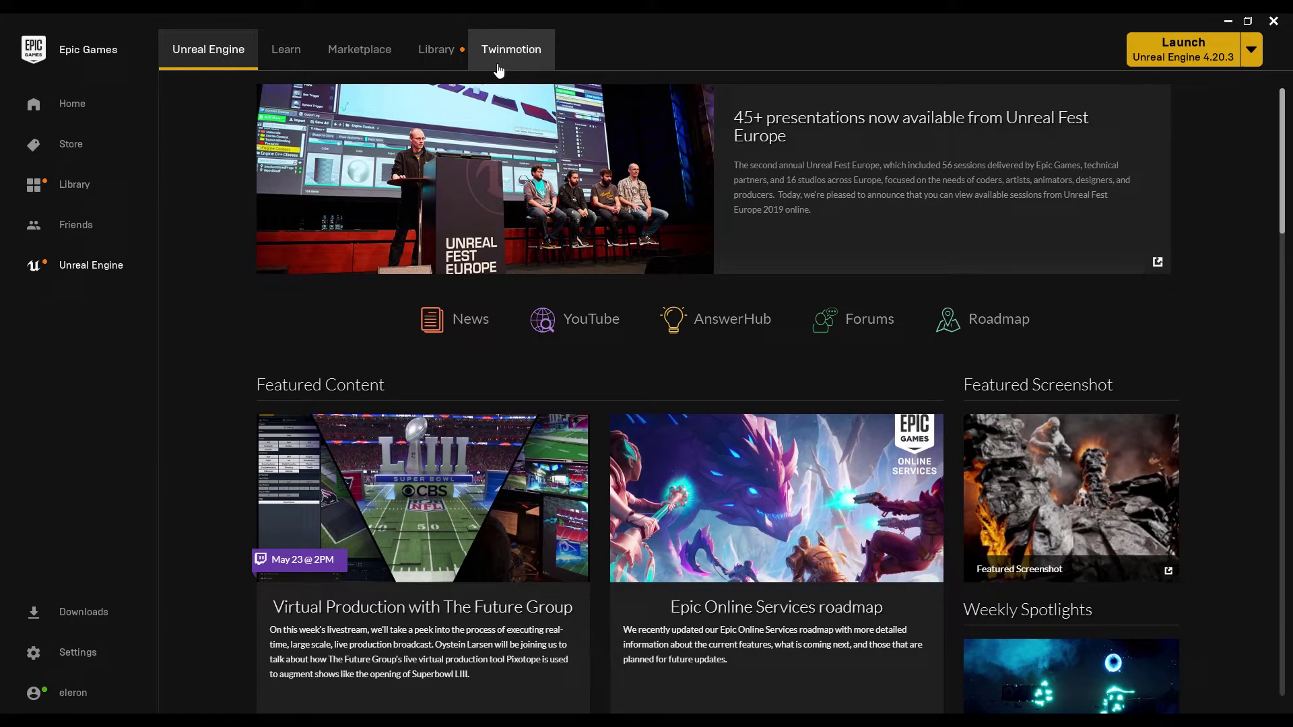
click(495, 57)
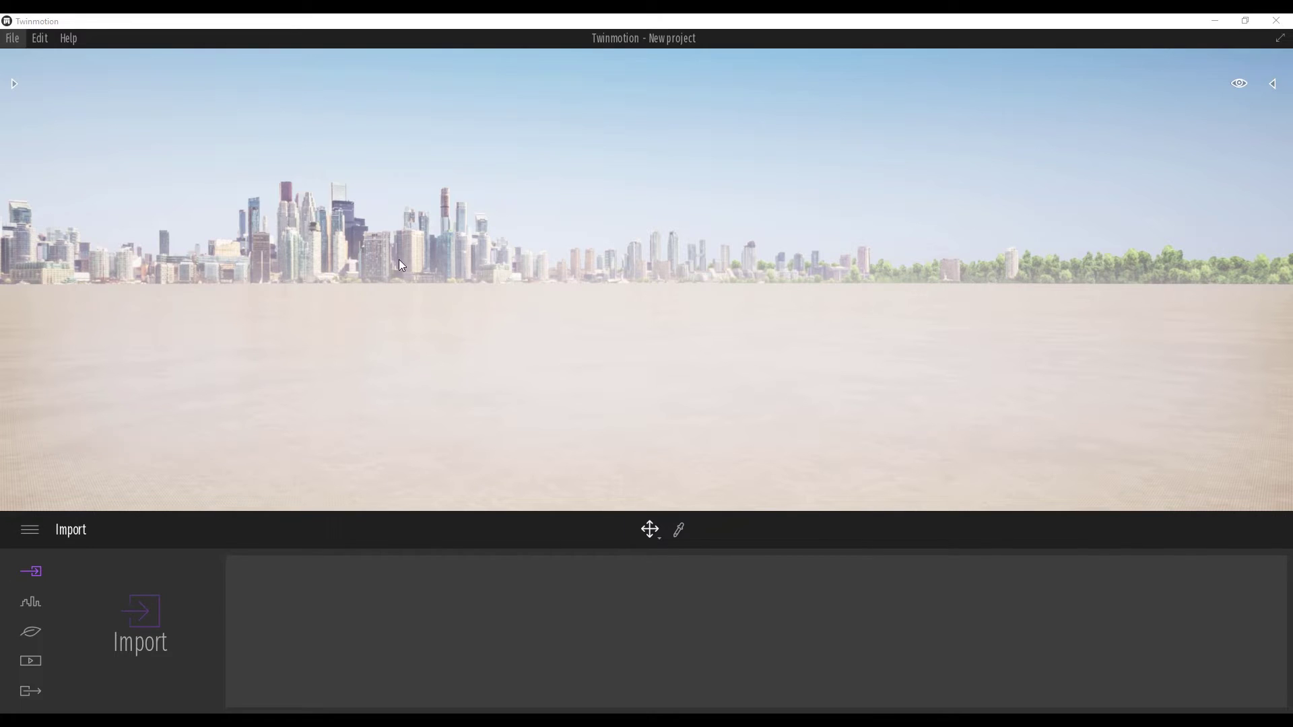
Check which geometry file formats Twinmotion can import, then close the import dialogs without choosing a file
click(138, 608)
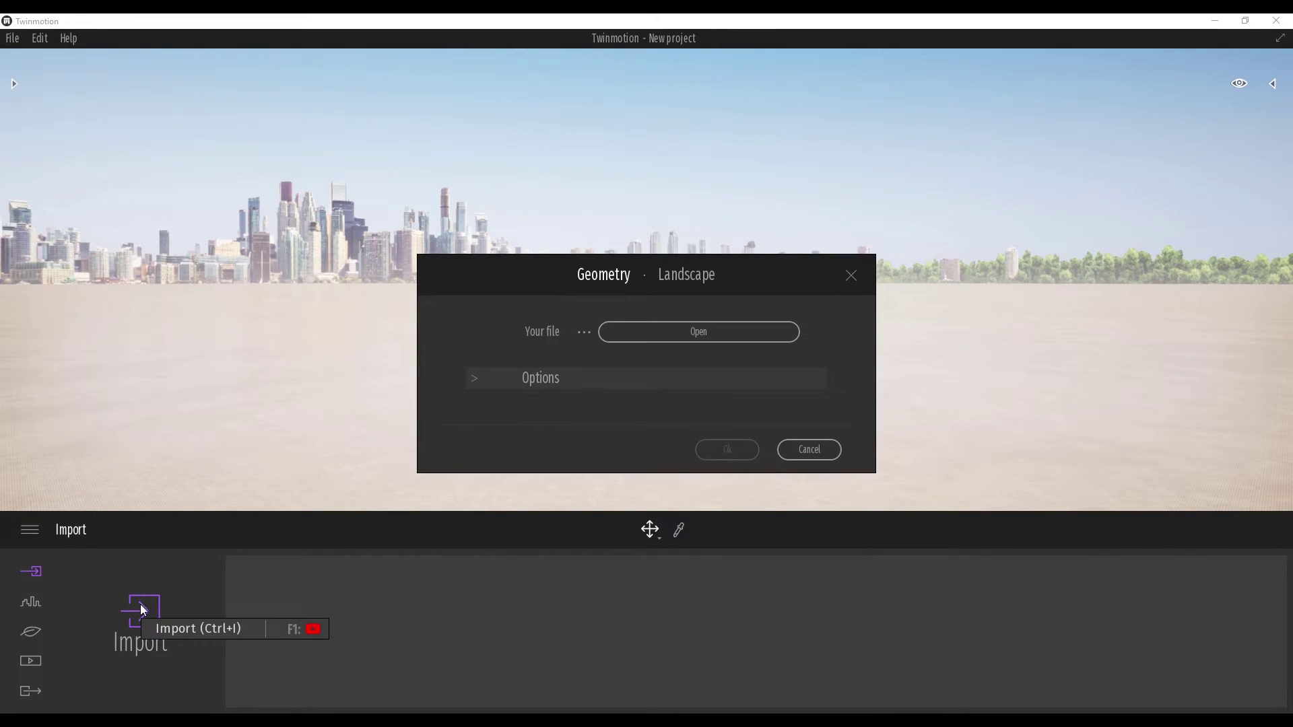
click(713, 340)
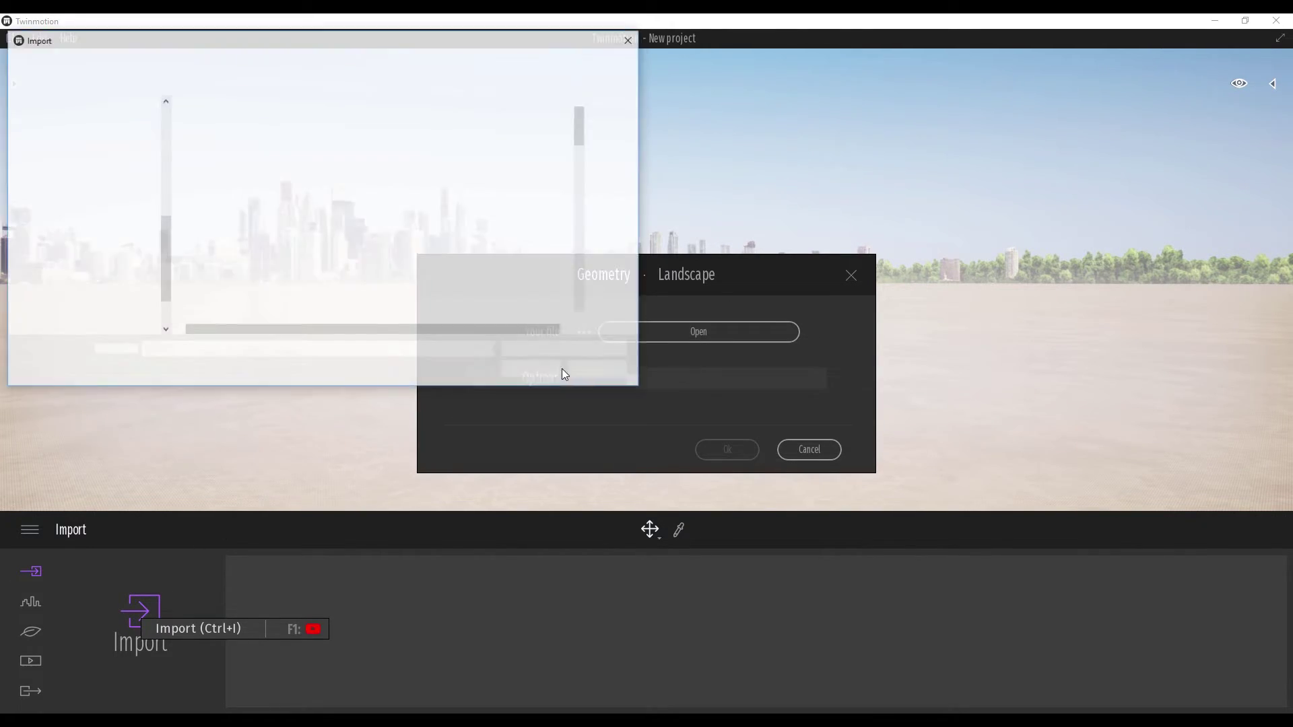
click(575, 352)
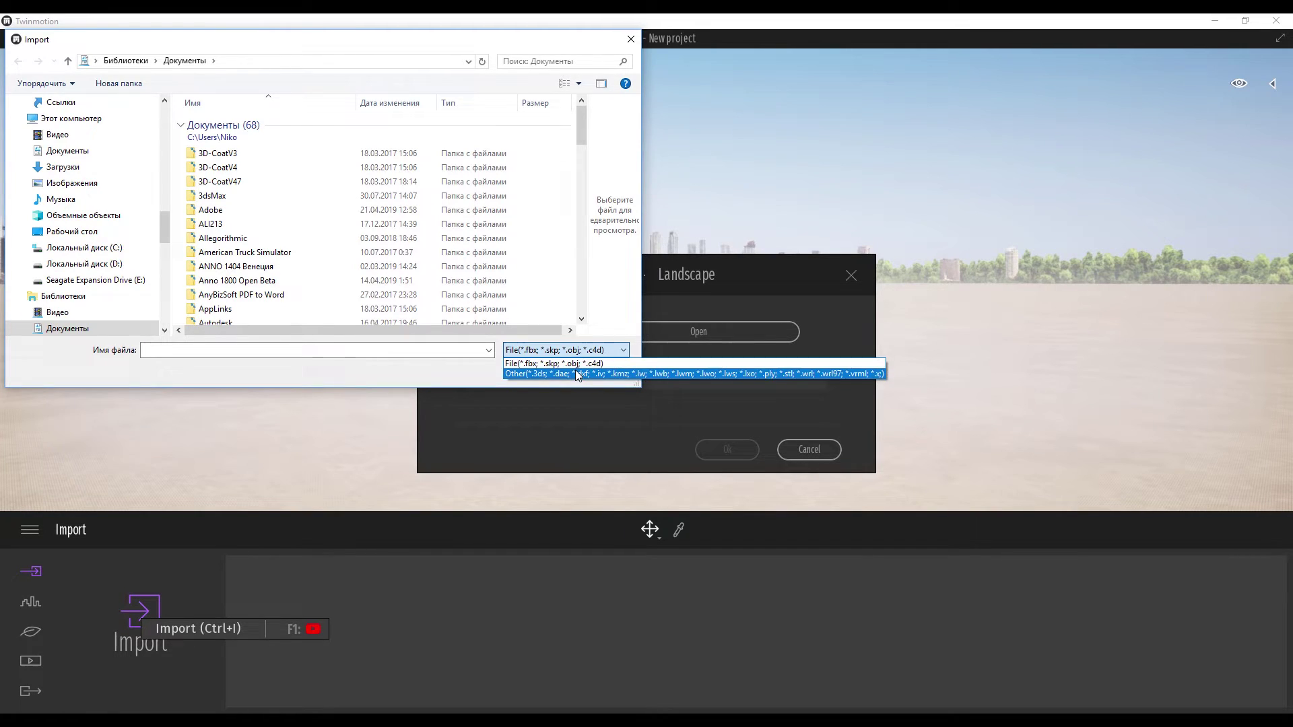
click(609, 323)
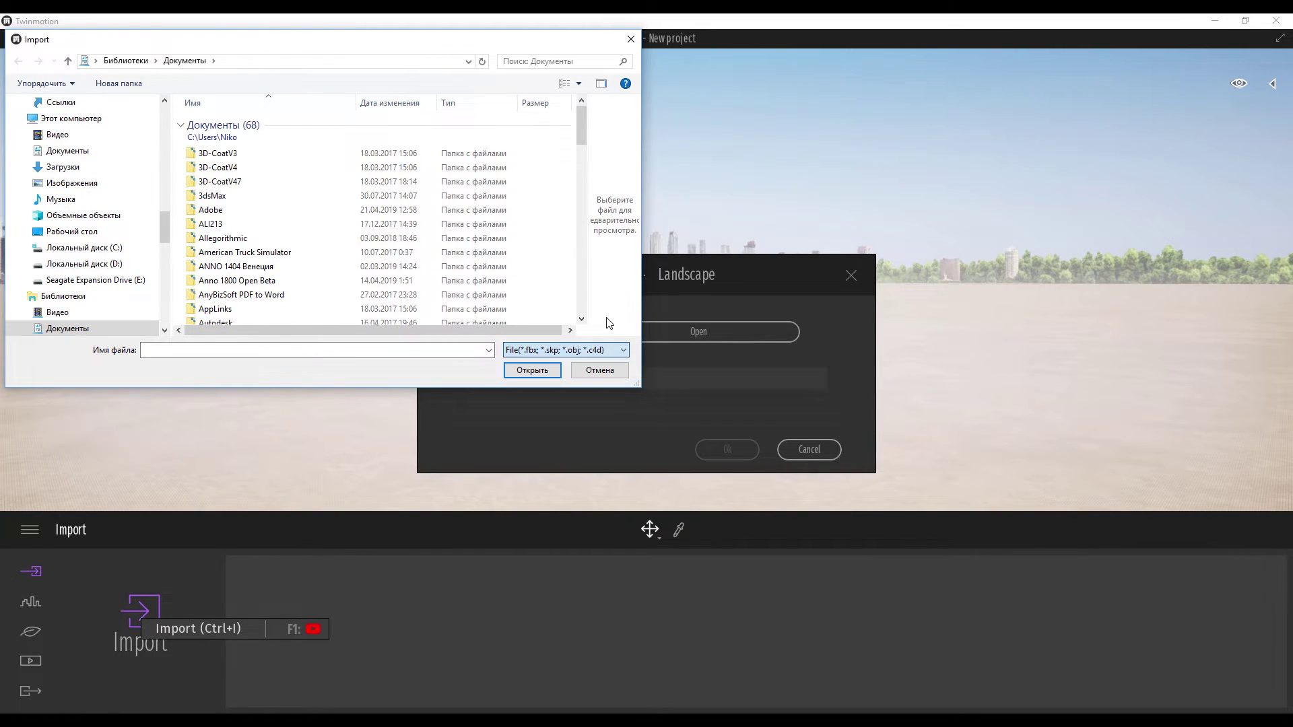
click(631, 39)
click(850, 276)
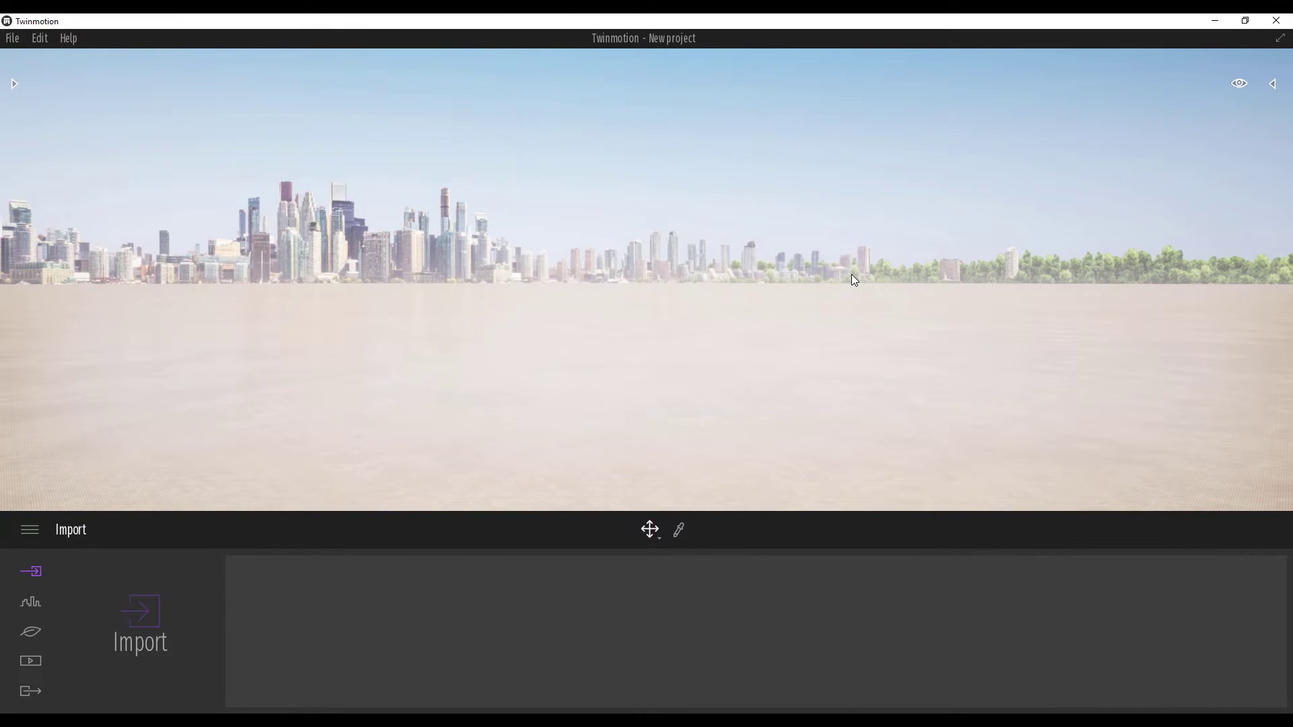
Switch to the browser and look at the Twinmotion Dynamic Link plugin page in the Autodesk App Store
click(1216, 23)
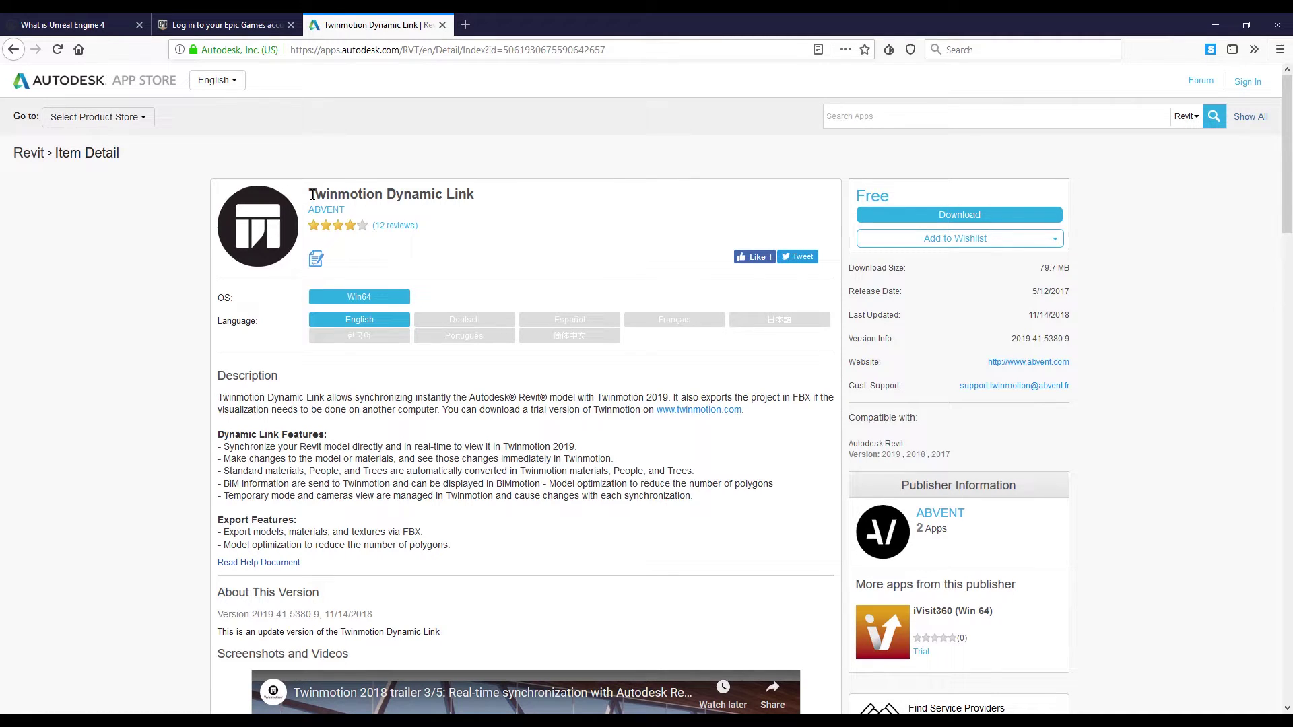
drag(312, 196, 485, 197)
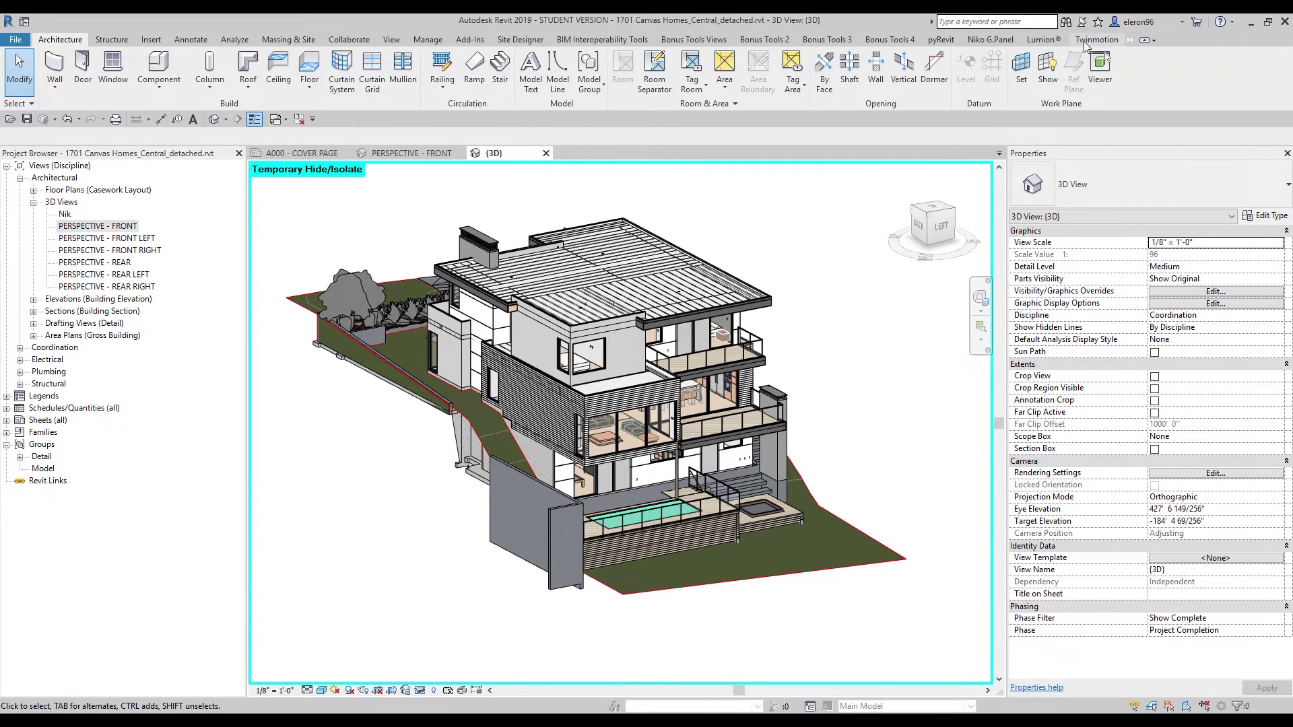
Switch to Revit and review the synchronization settings of the Twinmotion add-in
click(1091, 40)
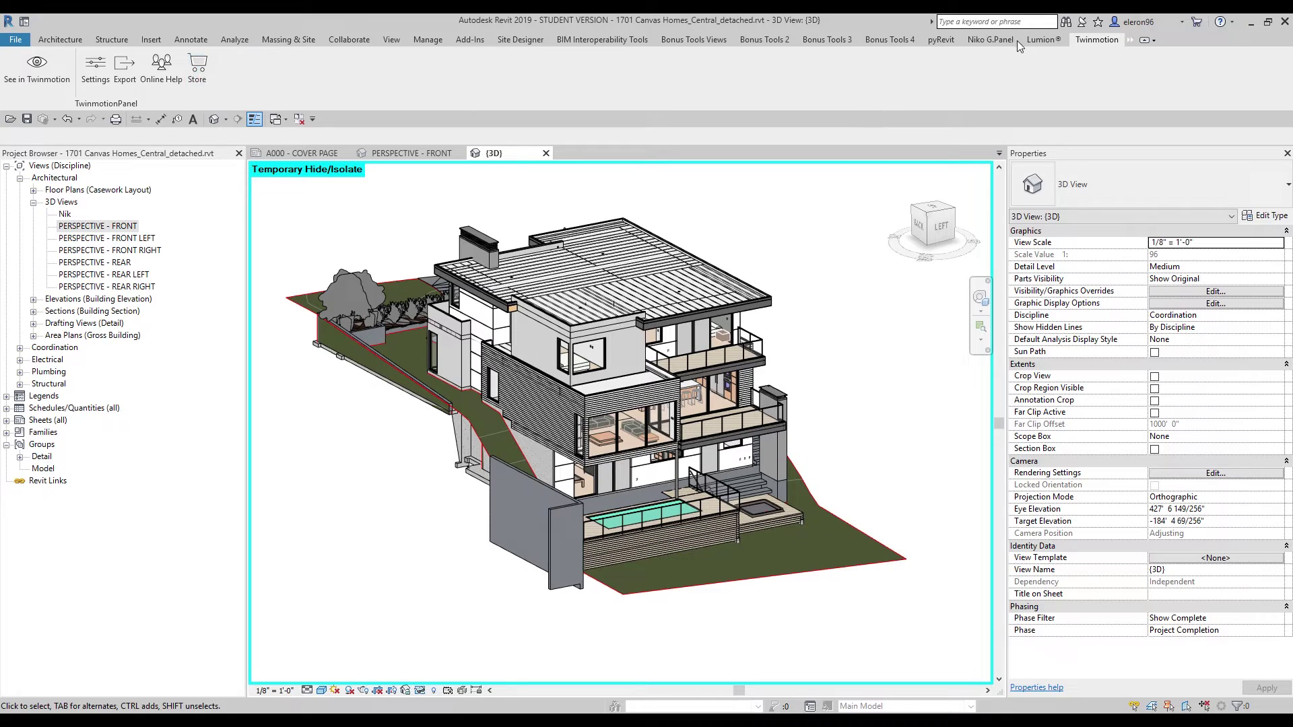
click(1046, 41)
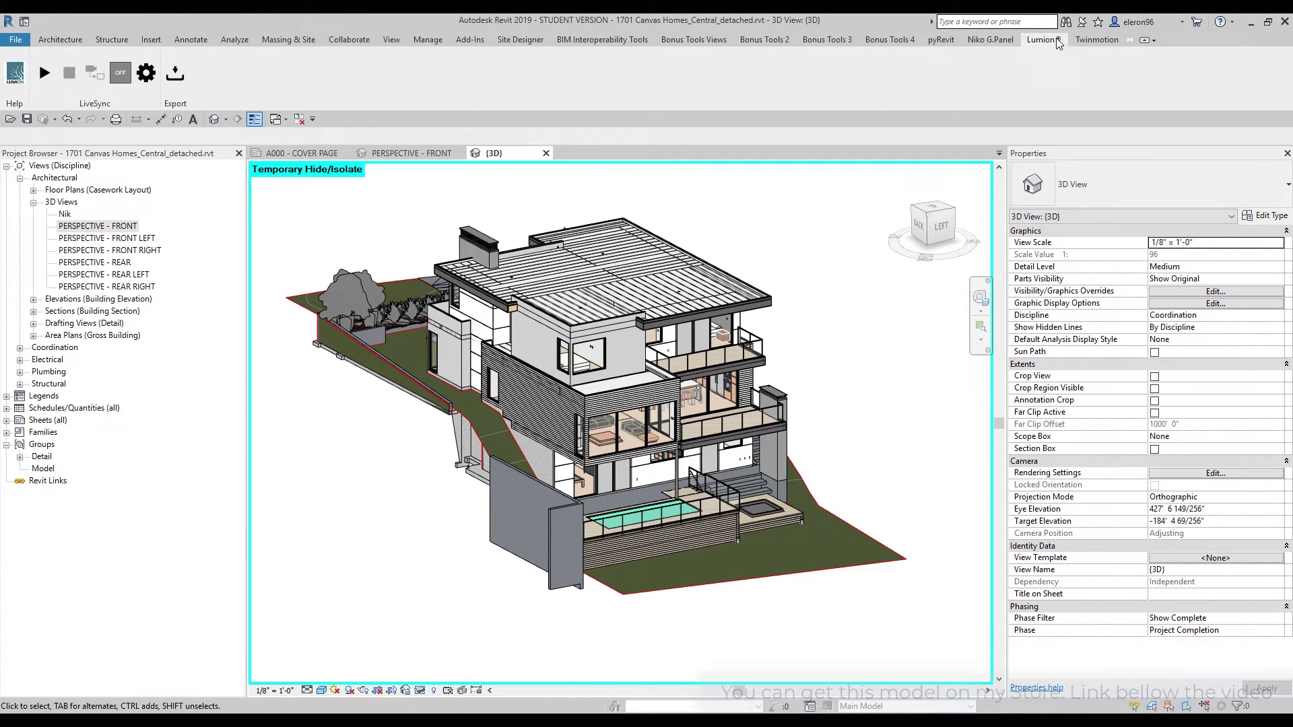
click(1096, 42)
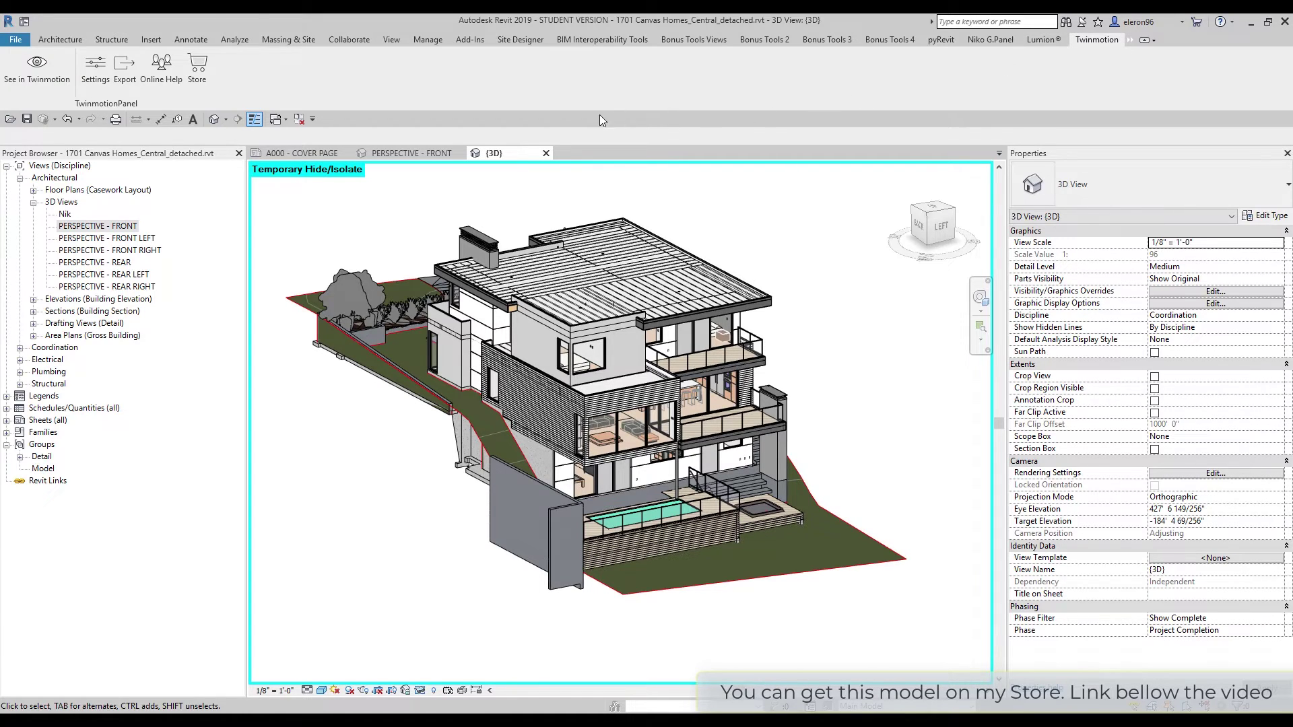
click(98, 67)
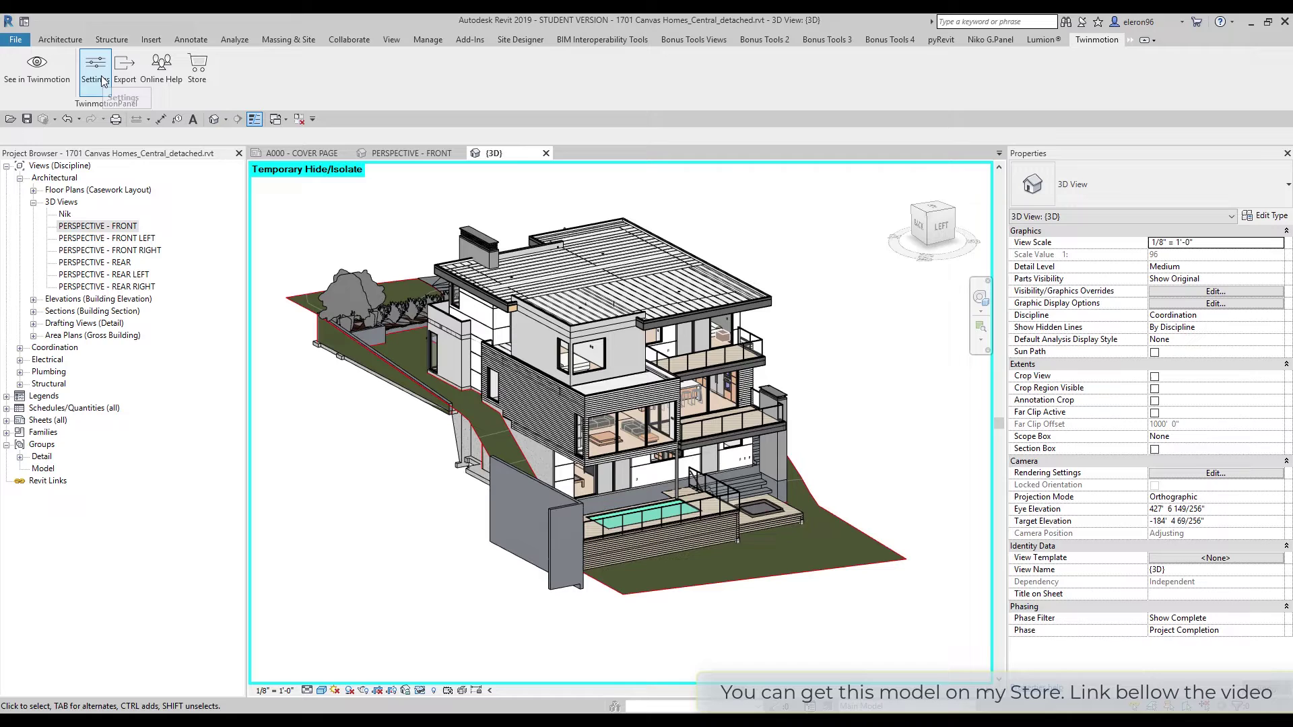
mouse_move(302, 83)
mouse_down()
mouse_move(740, 209)
mouse_move(791, 209)
mouse_up()
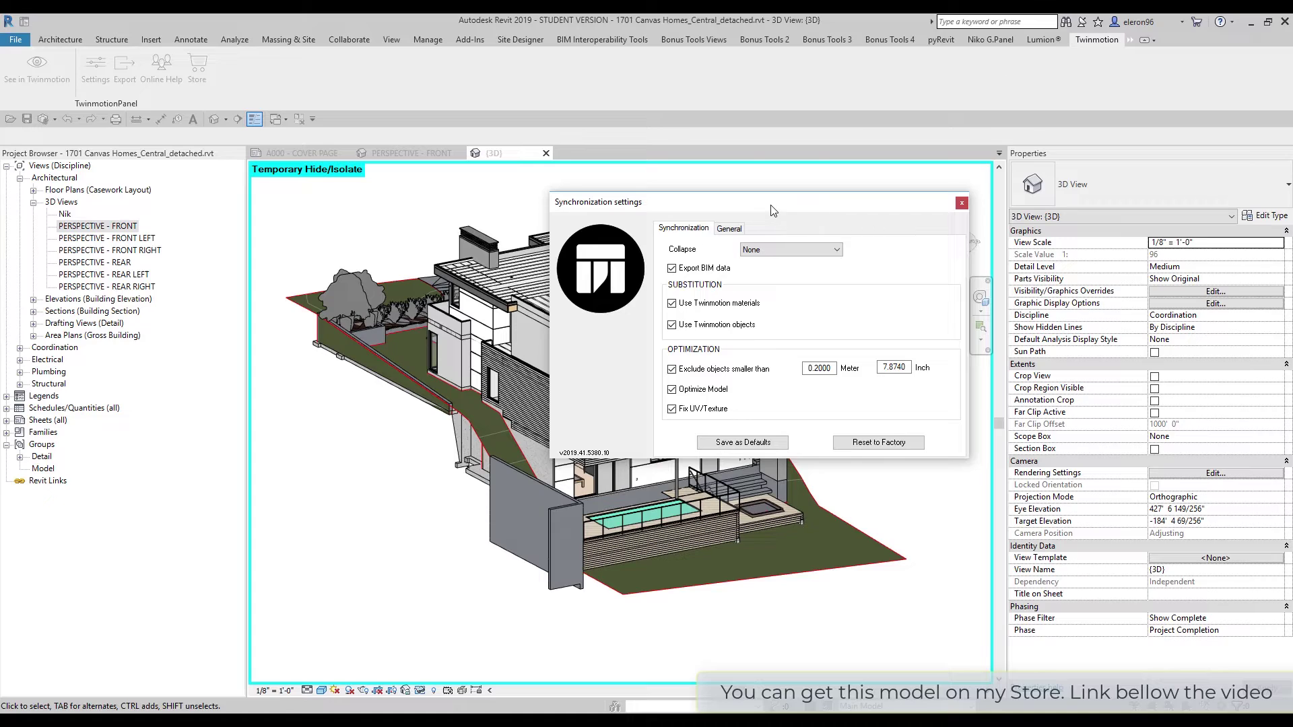
drag(773, 211, 754, 225)
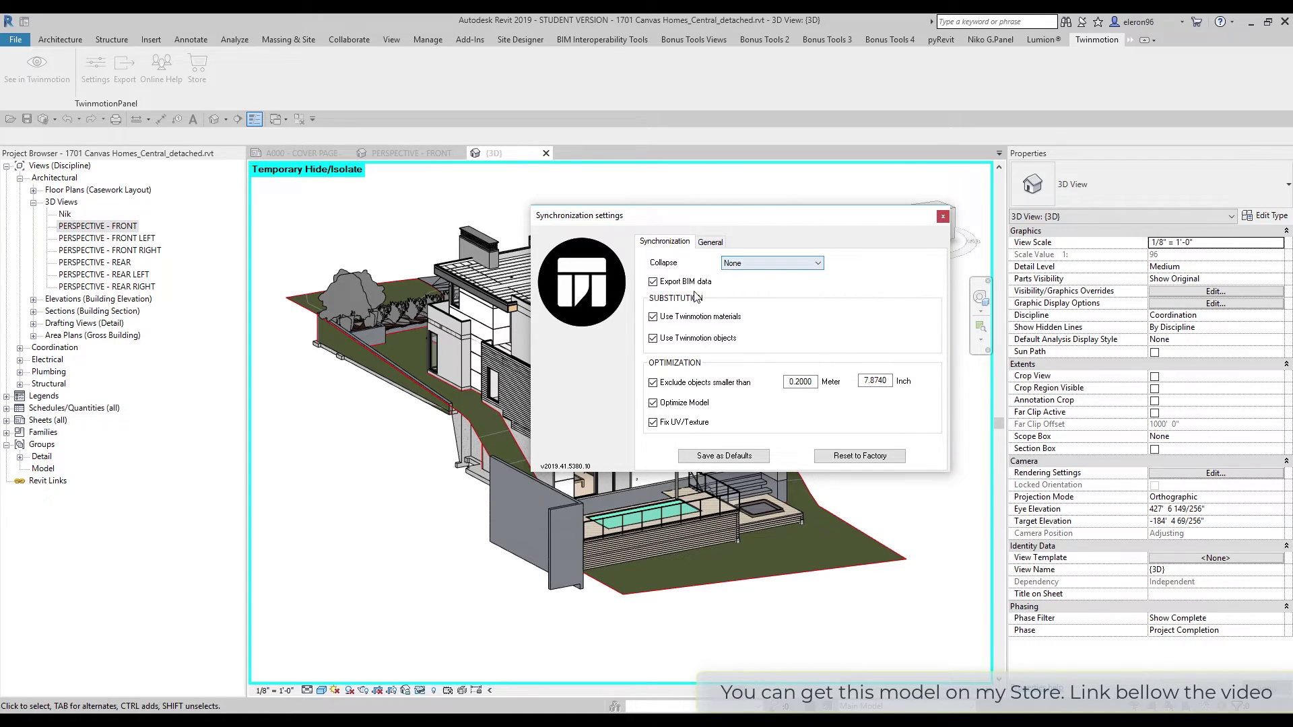
drag(749, 215, 714, 210)
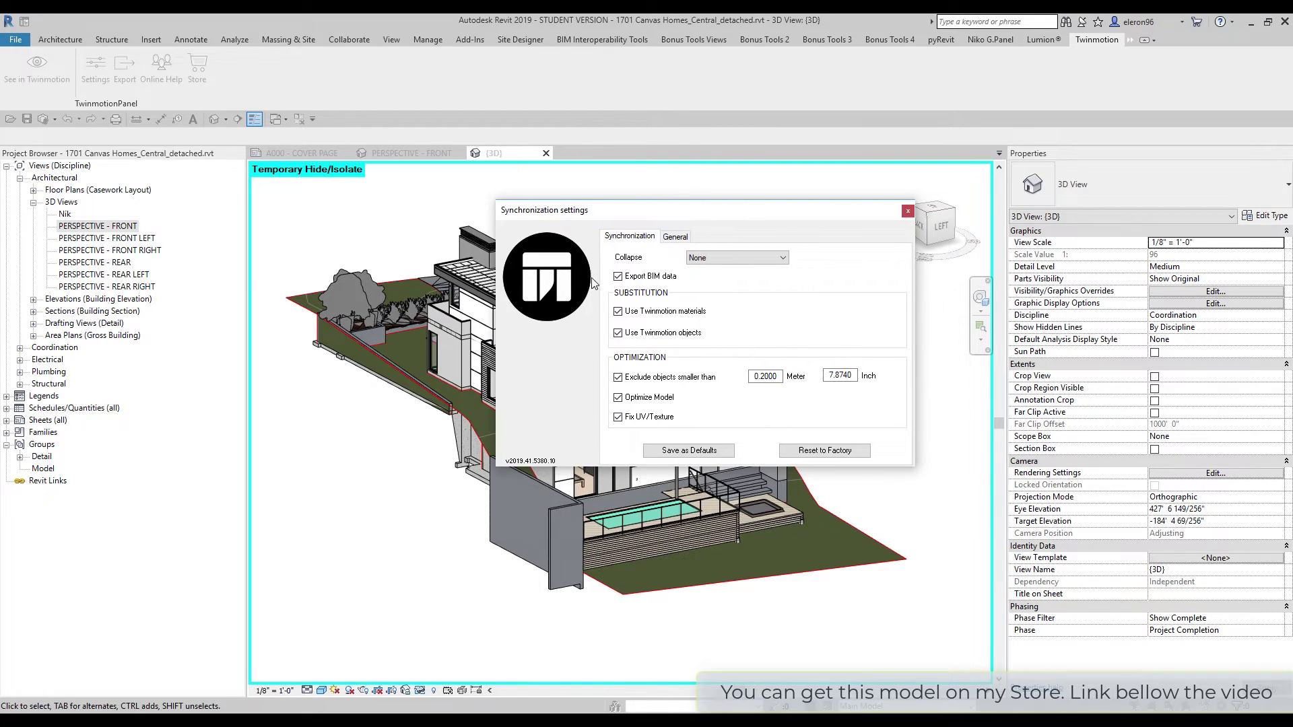
click(907, 212)
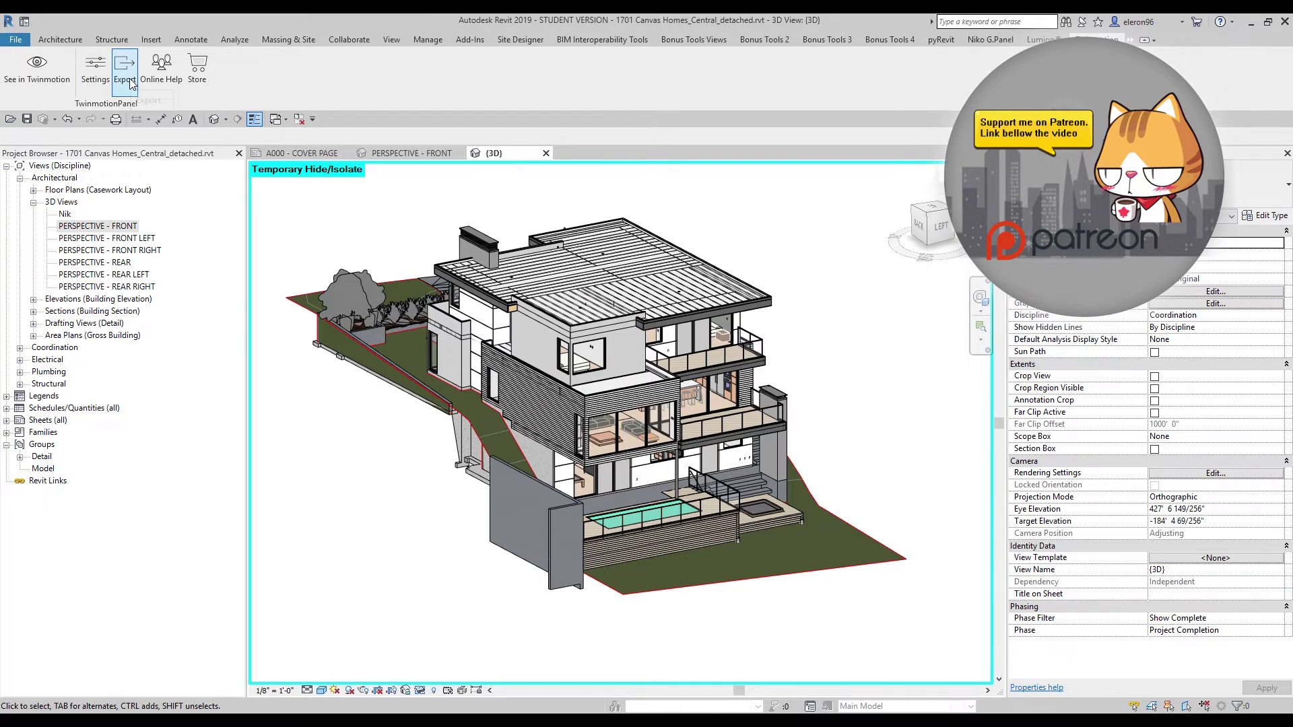
Examine the Twinmotion add-in's FBX export options and file destination, leaving the model unexported
click(125, 68)
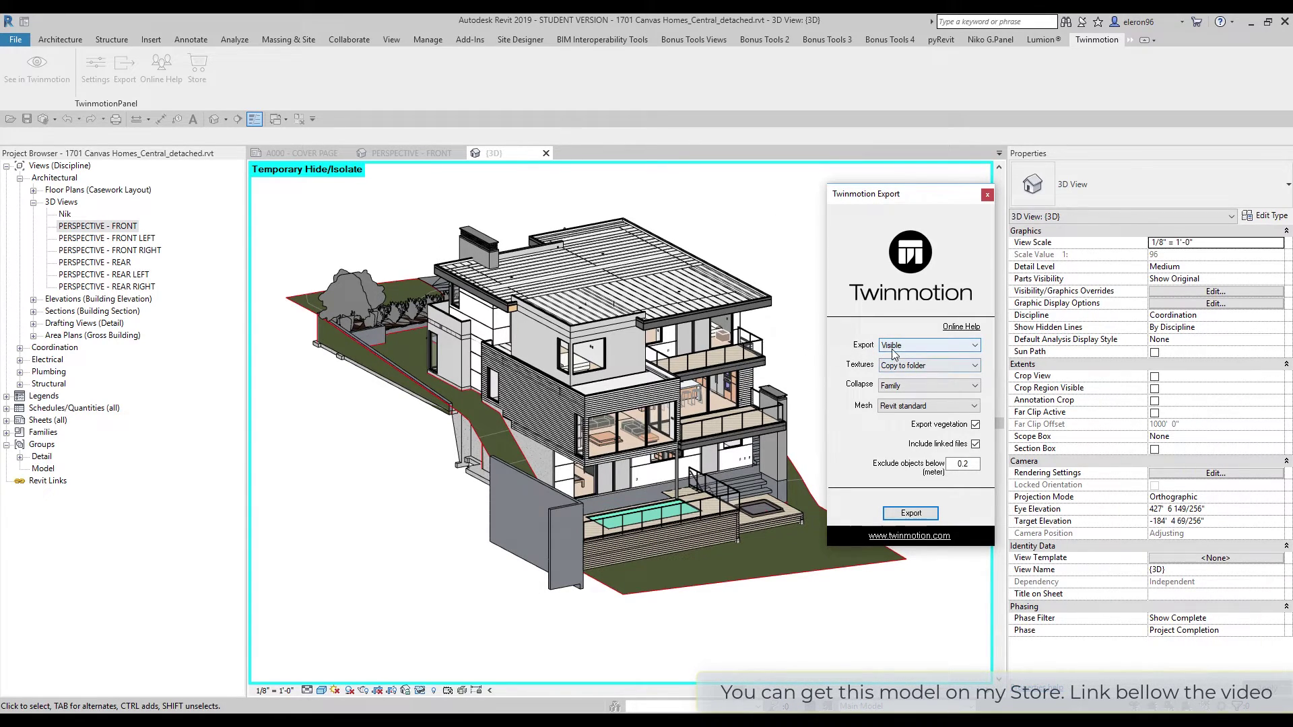
click(909, 513)
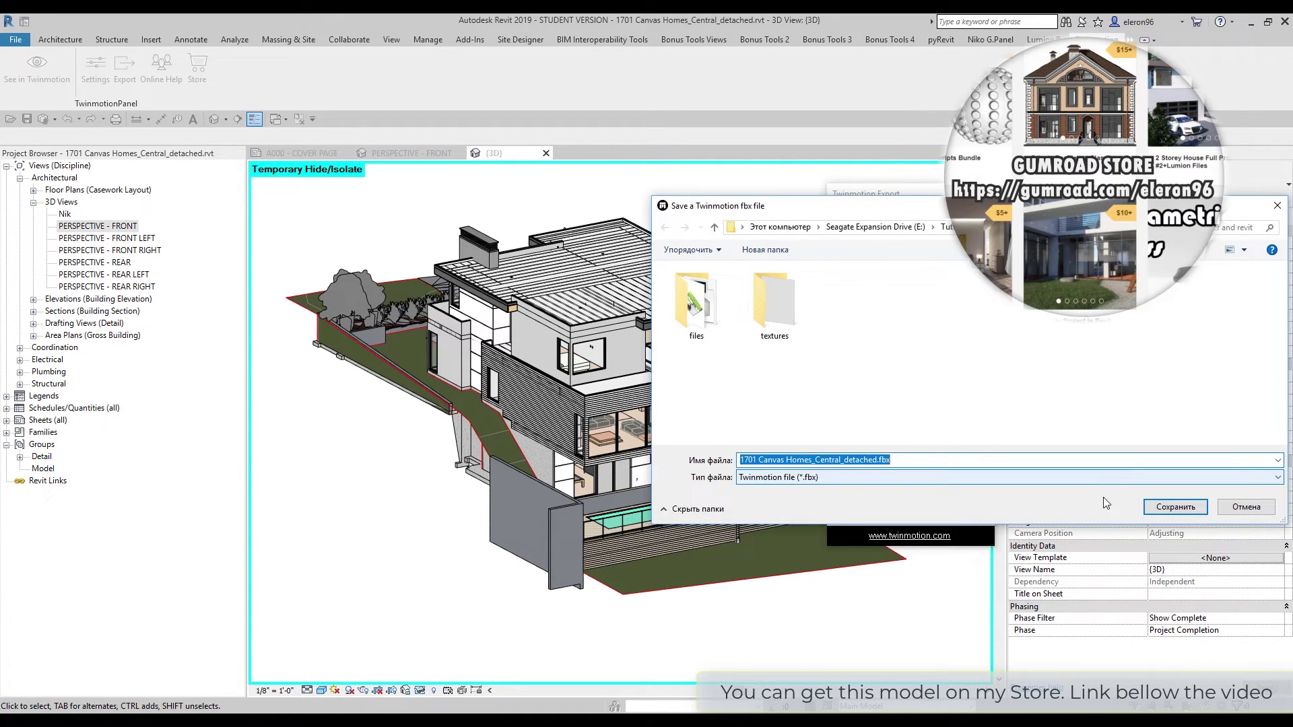
click(1245, 507)
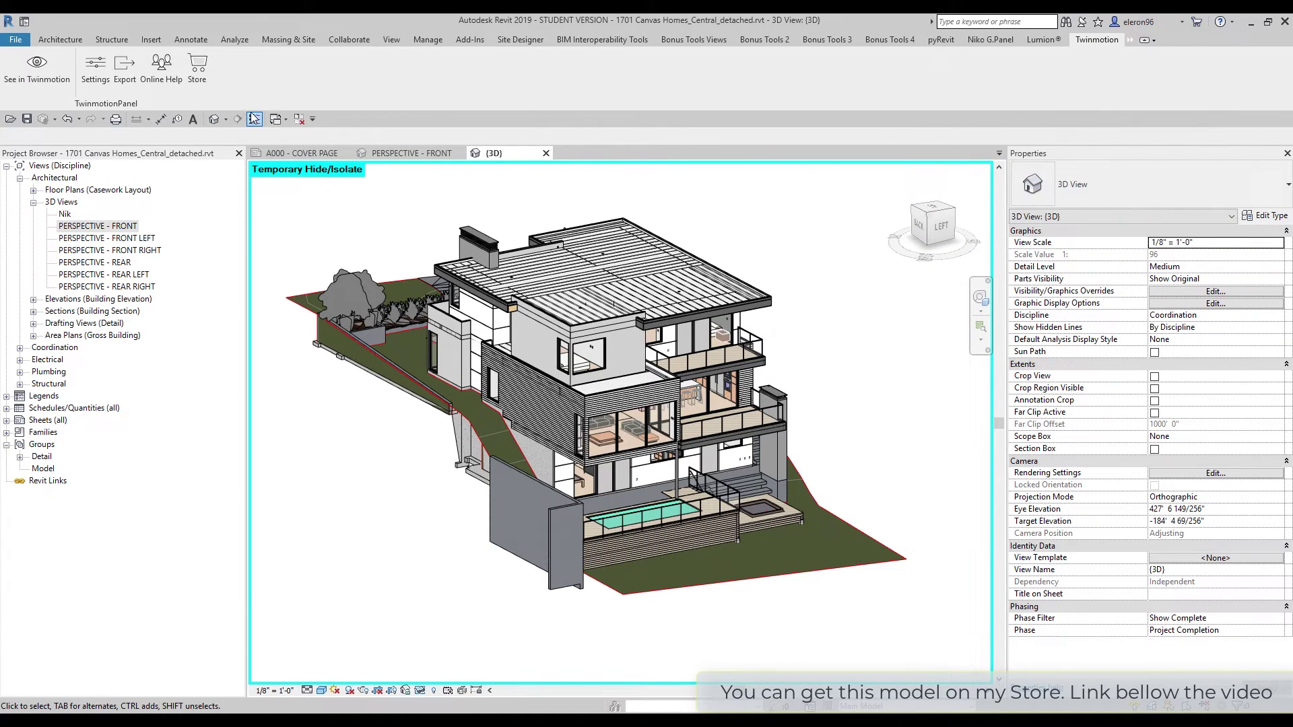
Send the Revit 3D view to Twinmotion through DirectLink as a new project
click(36, 80)
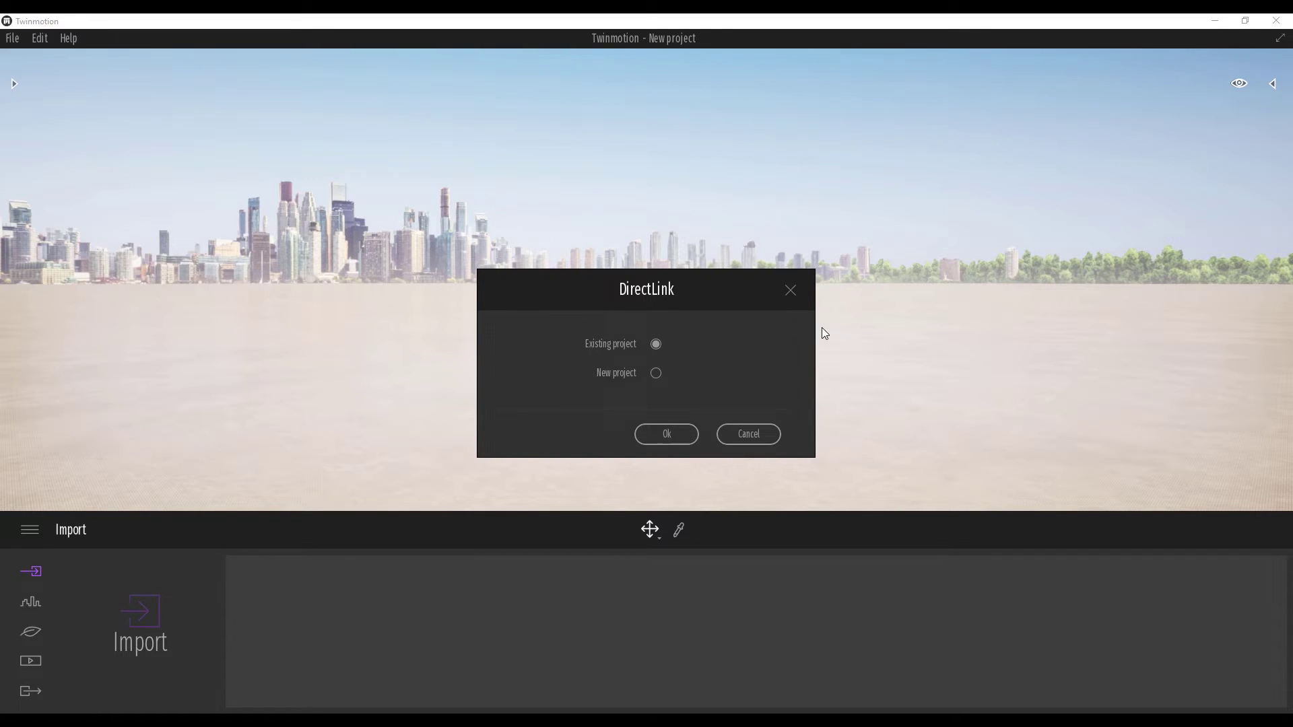
click(658, 374)
click(652, 434)
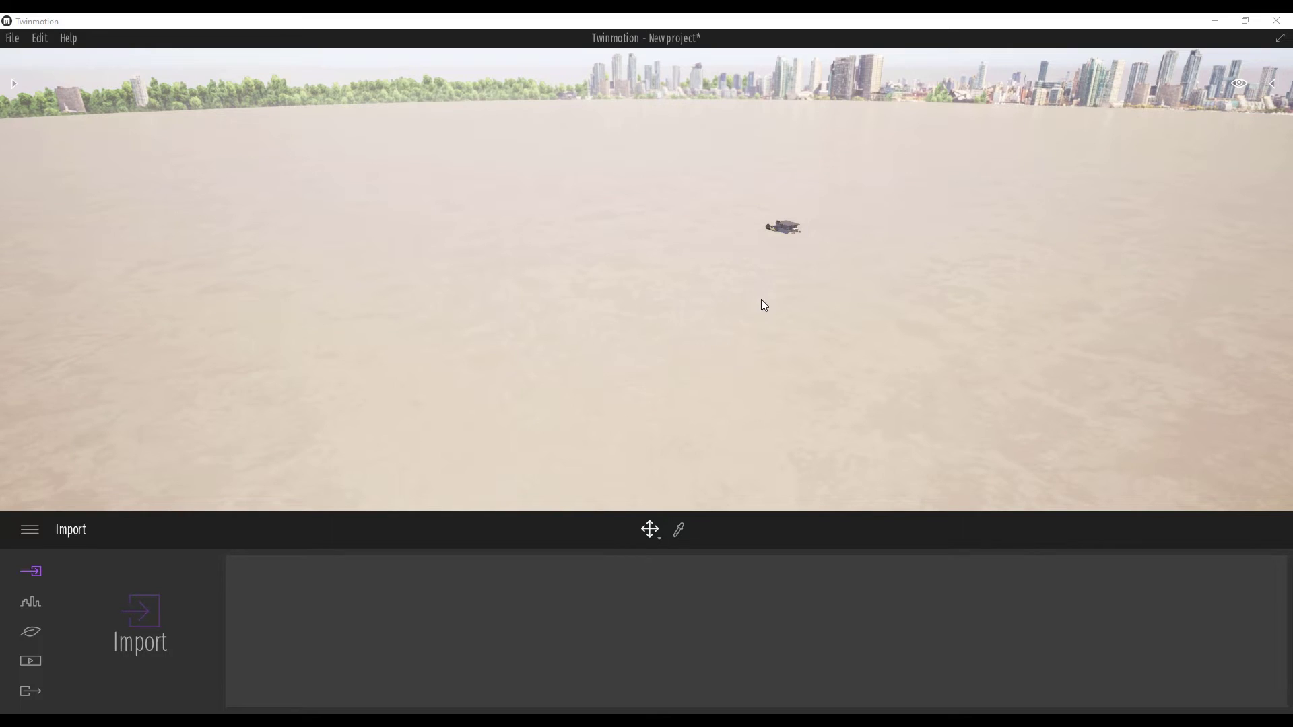
Examine the synchronized house from several sides, including the front lawn, planters and entrance path
right_drag(761, 298, 891, 219)
scroll(761, 298, up, 8)
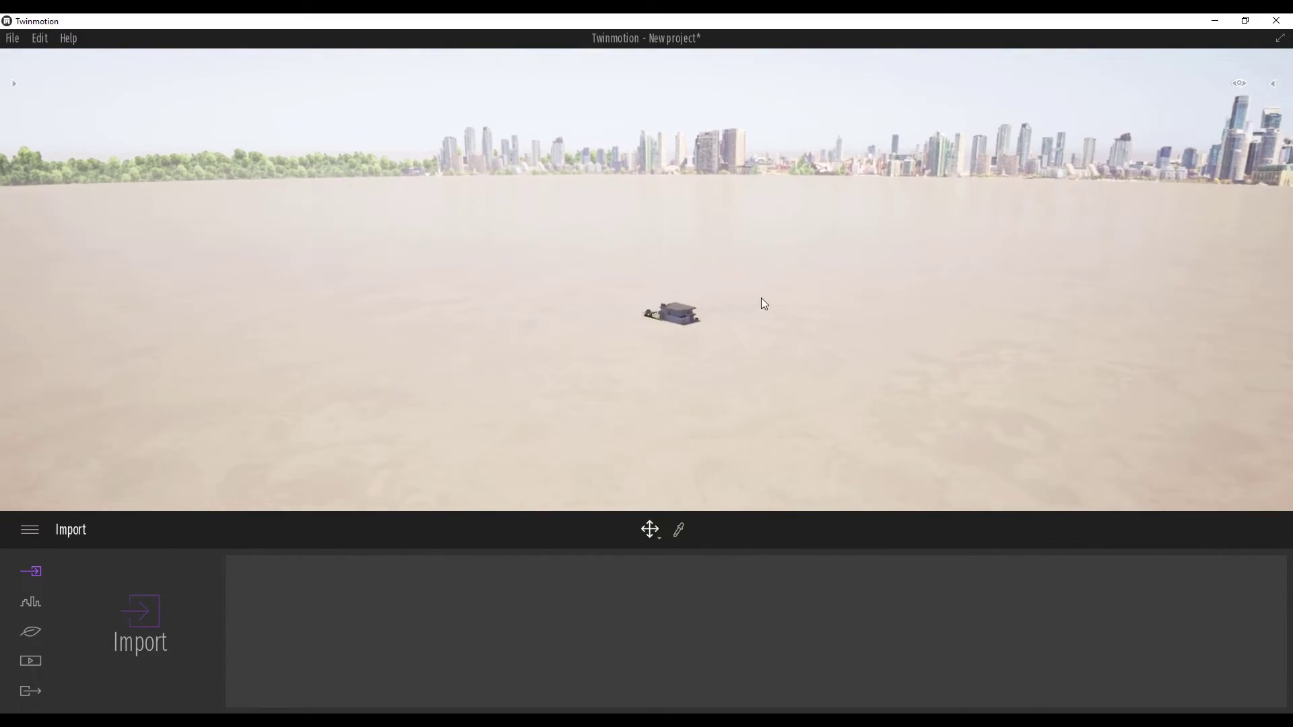
right_drag(760, 343, 733, 258)
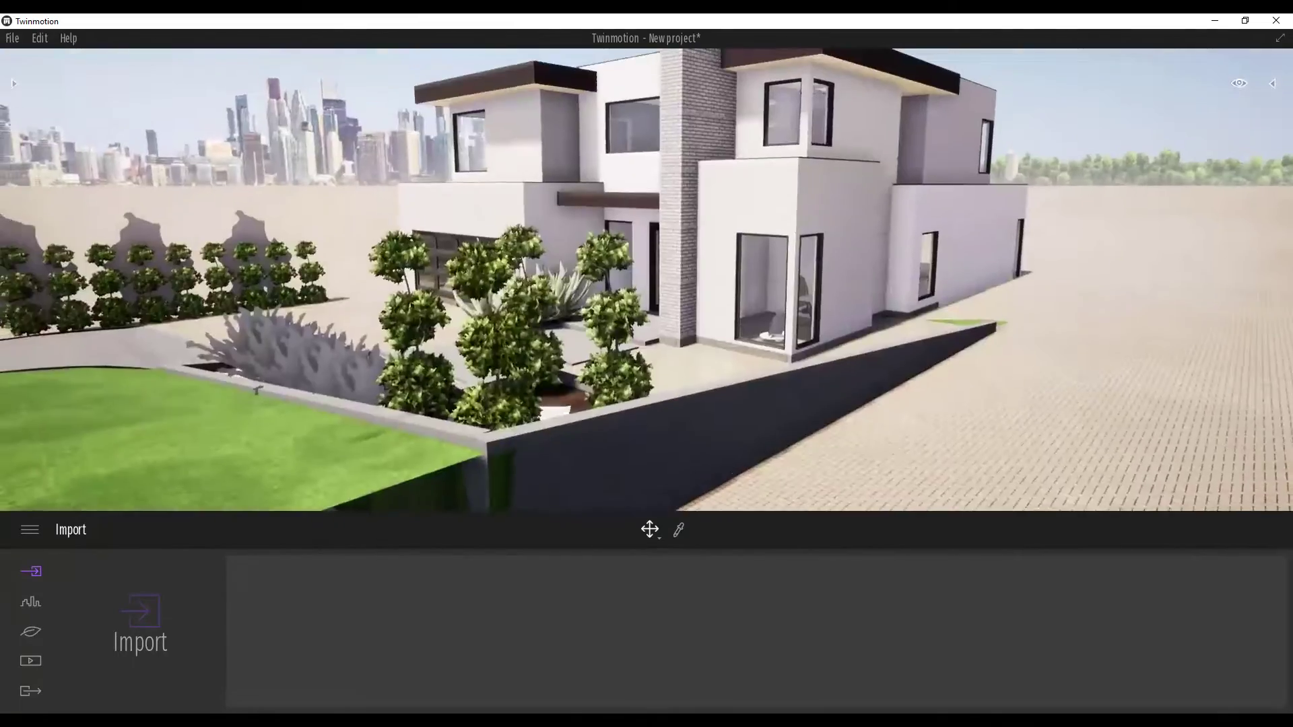
scroll(733, 258, down, 2)
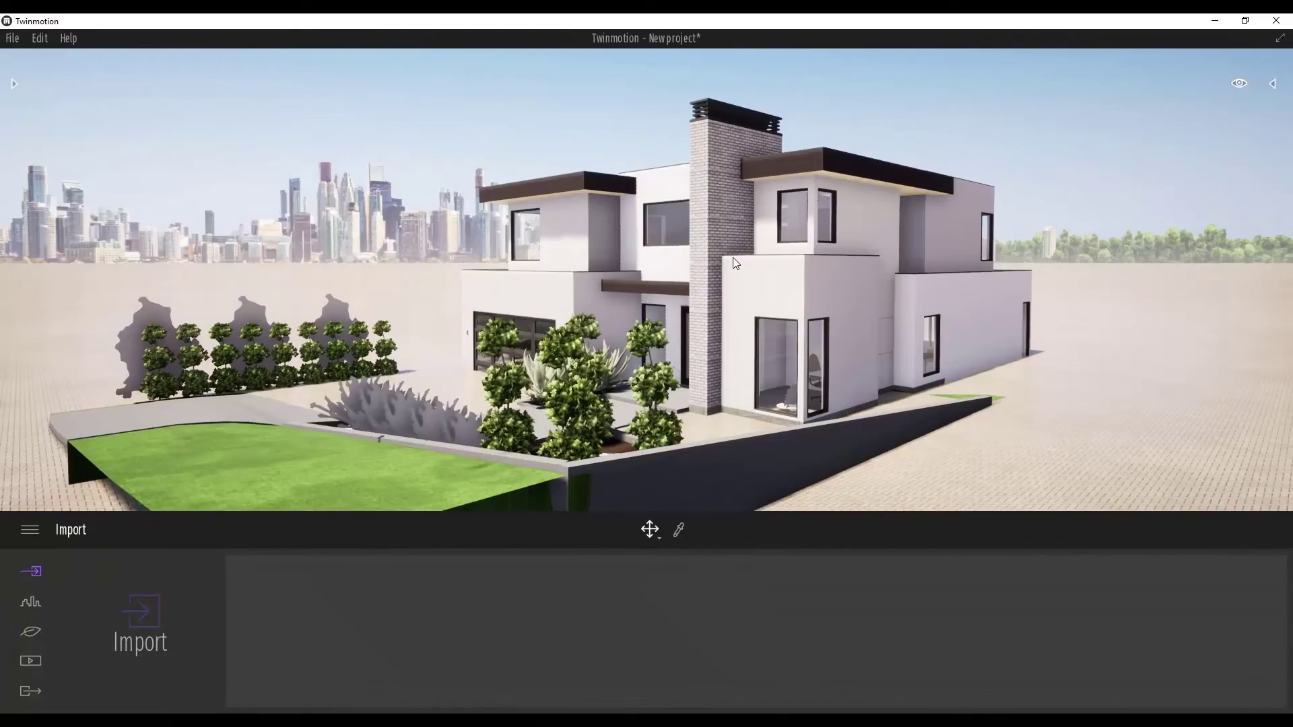
shift+middle_drag(690, 290, 883, 301)
key(d)
right_drag(882, 301, 646, 329)
drag(515, 295, 434, 299)
shift+middle_drag(435, 298, 79, 191)
scroll(647, 279, down, 3)
shift+middle_drag(646, 279, 592, 223)
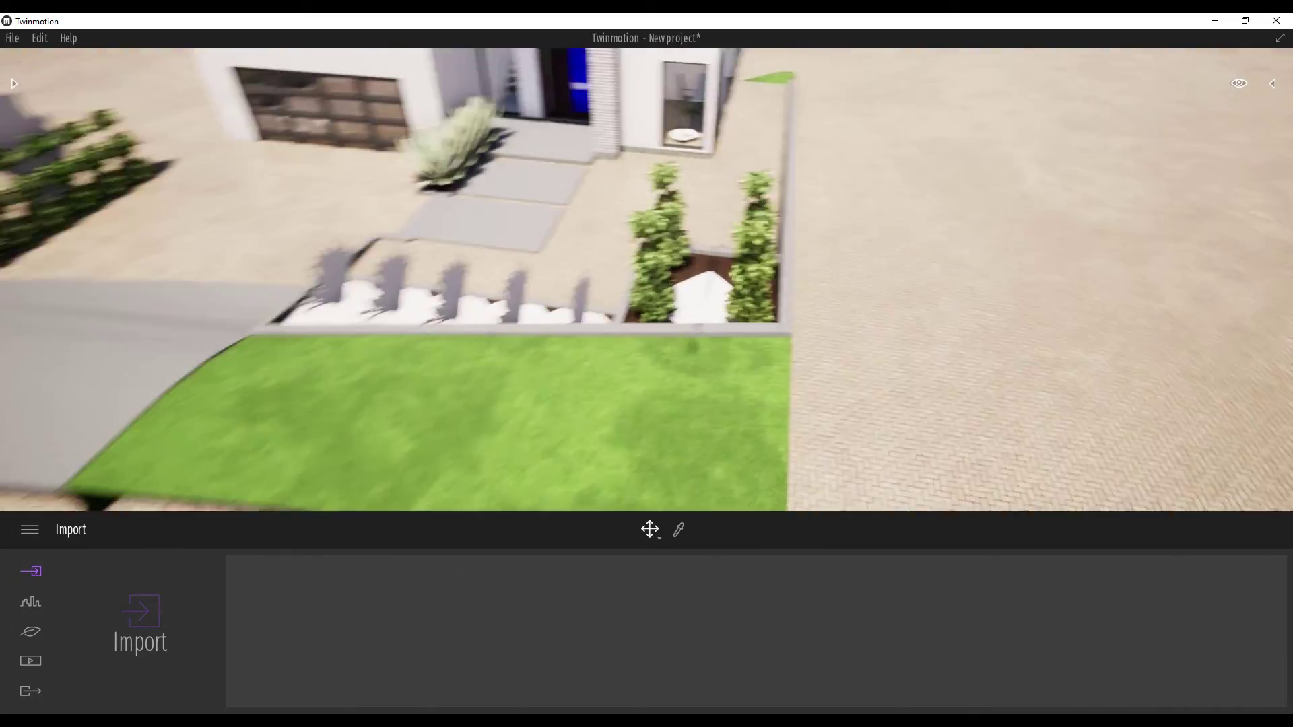
scroll(647, 280, up, 3)
right_drag(647, 279, 647, 208)
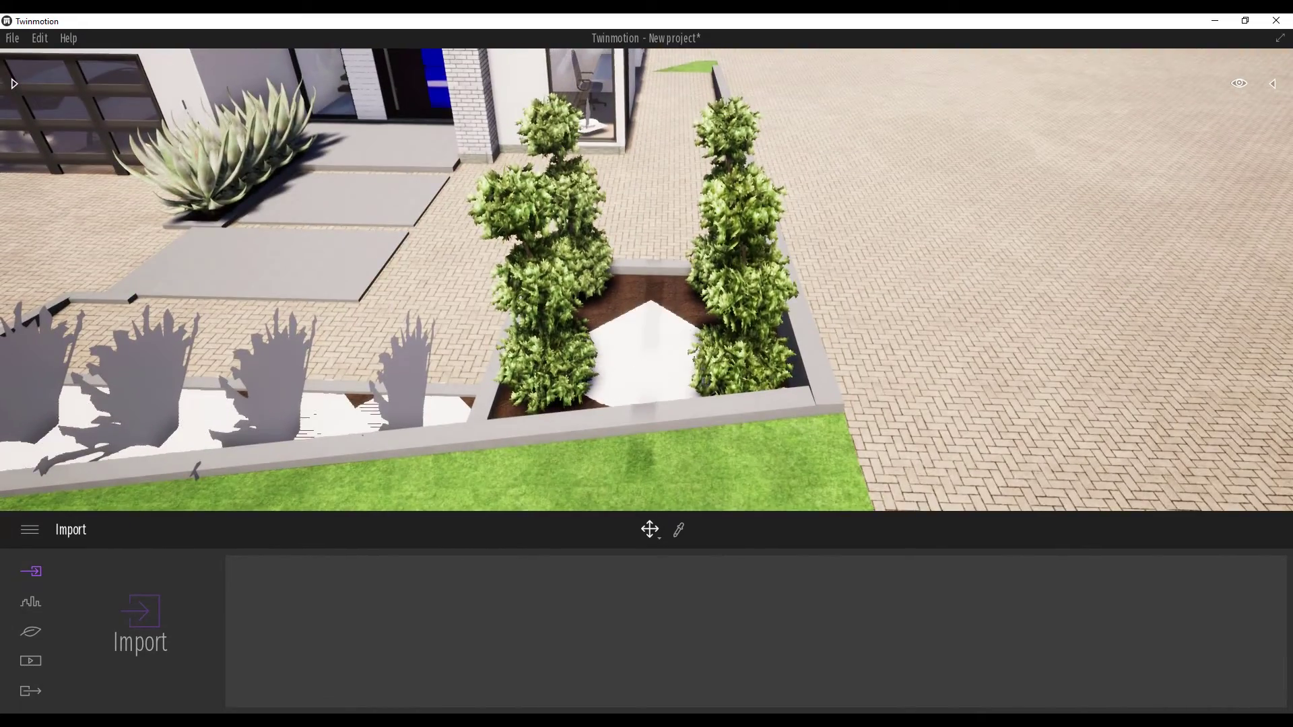
middle_drag(646, 280, 929, 280)
right_drag(646, 279, 377, 280)
middle_drag(646, 279, 471, 279)
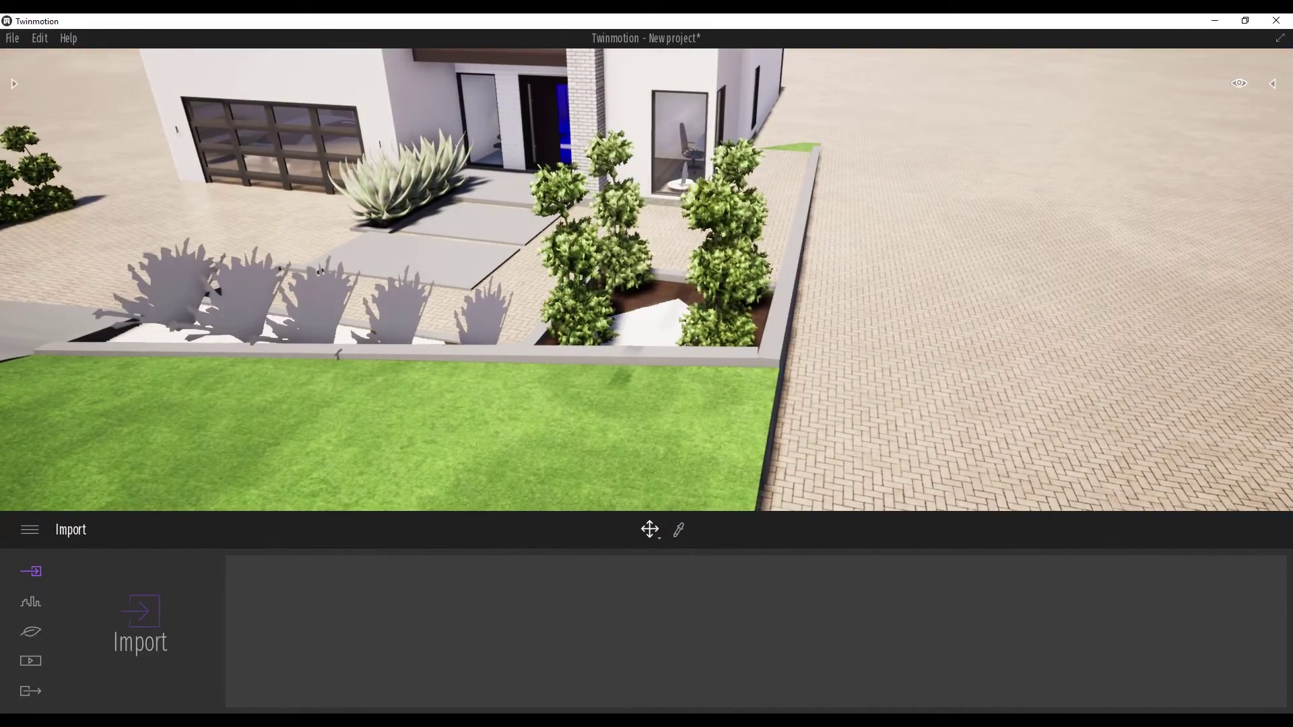
right_drag(646, 279, 486, 375)
key(w)
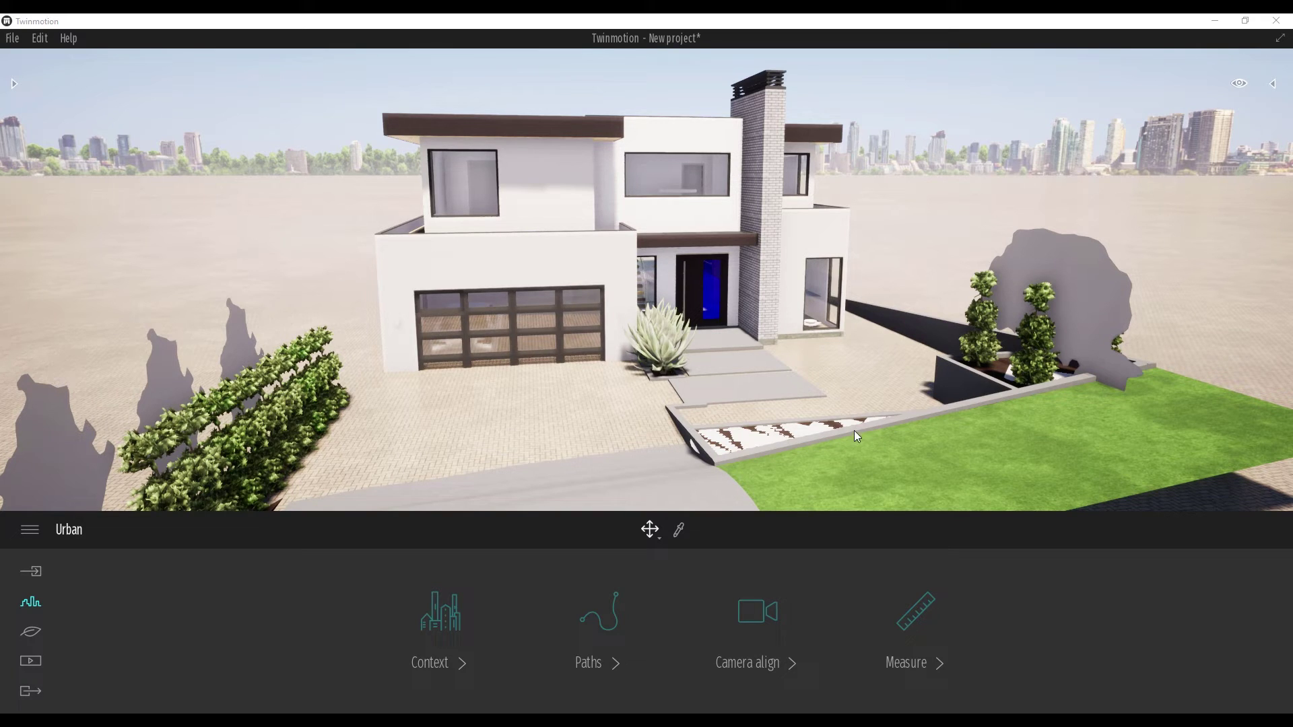
Move the Starting Ground from the scene graph down below the house's lawn and driveway
shift+middle_drag(781, 431, 666, 316)
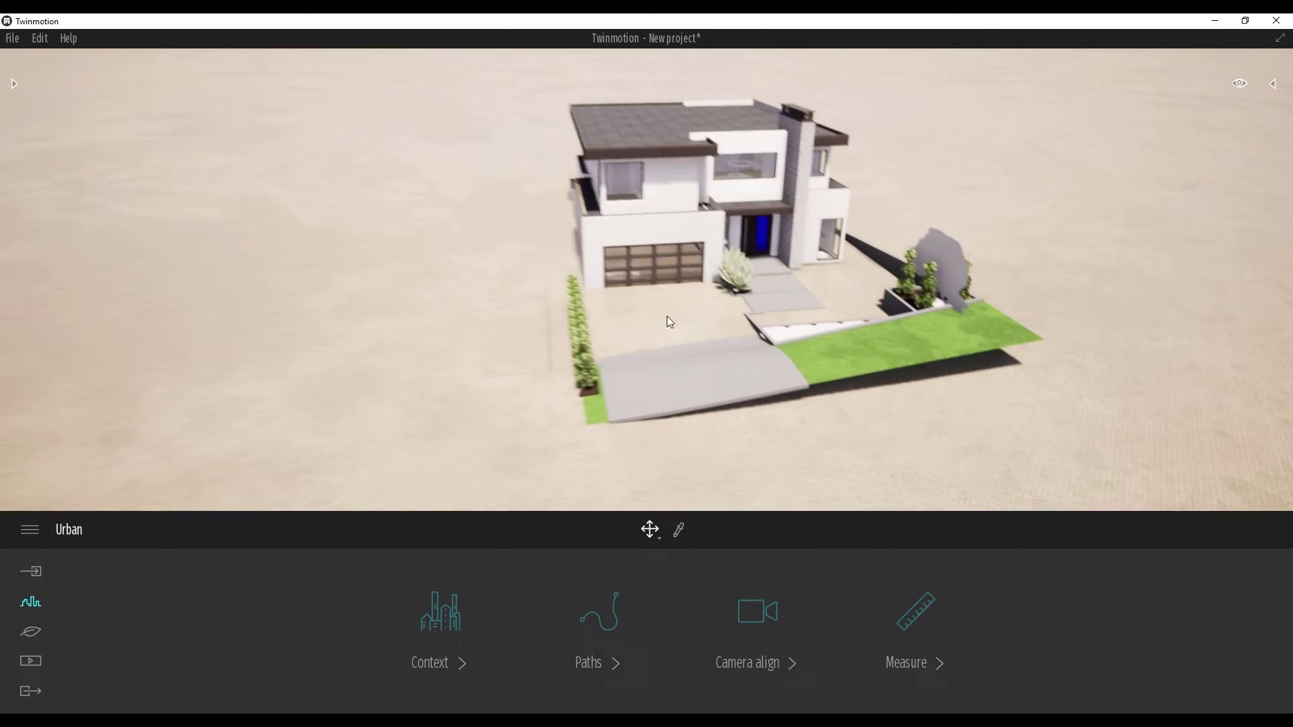
shift+middle_drag(451, 309, 398, 283)
scroll(563, 467, up, 3)
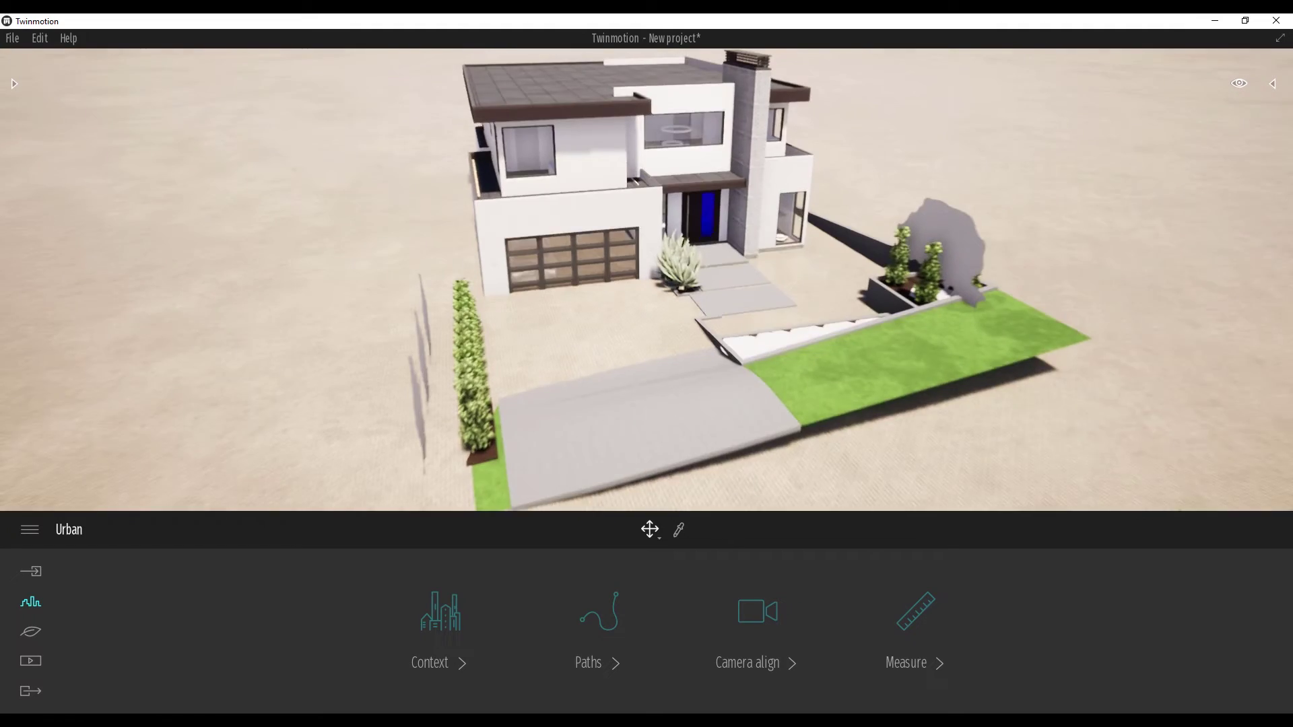
click(1271, 85)
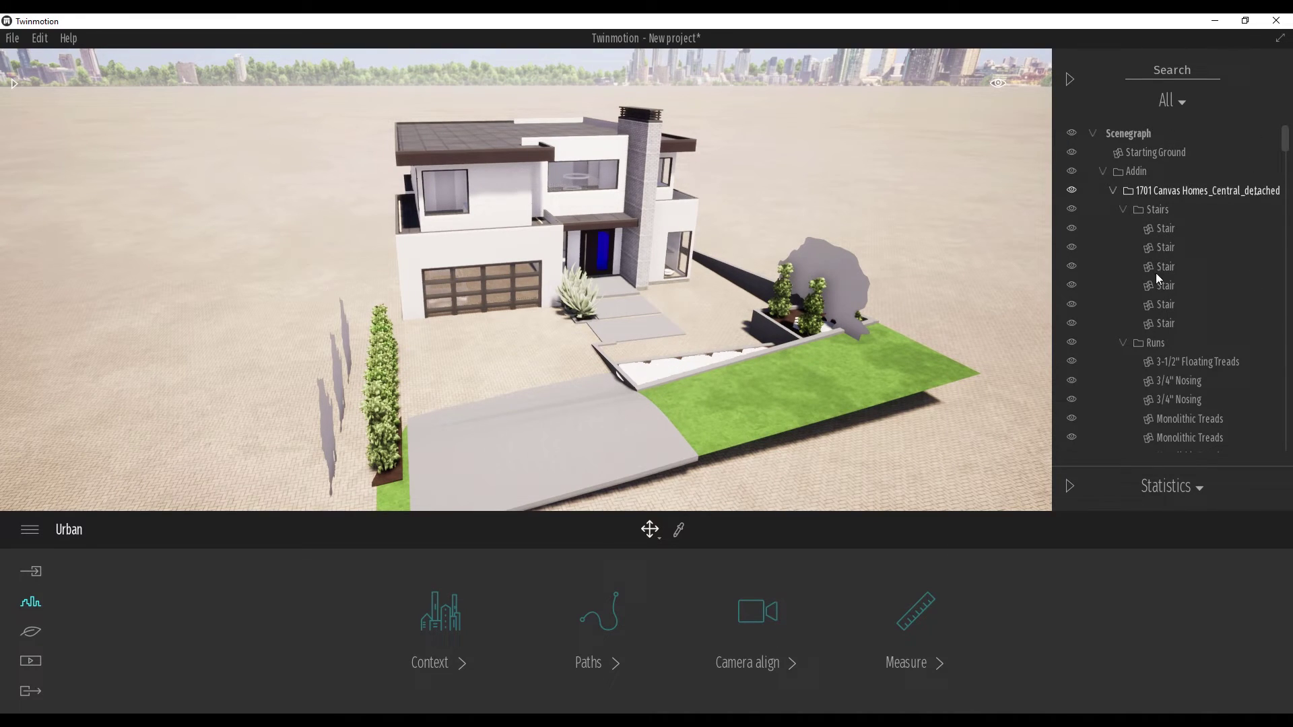
click(1146, 155)
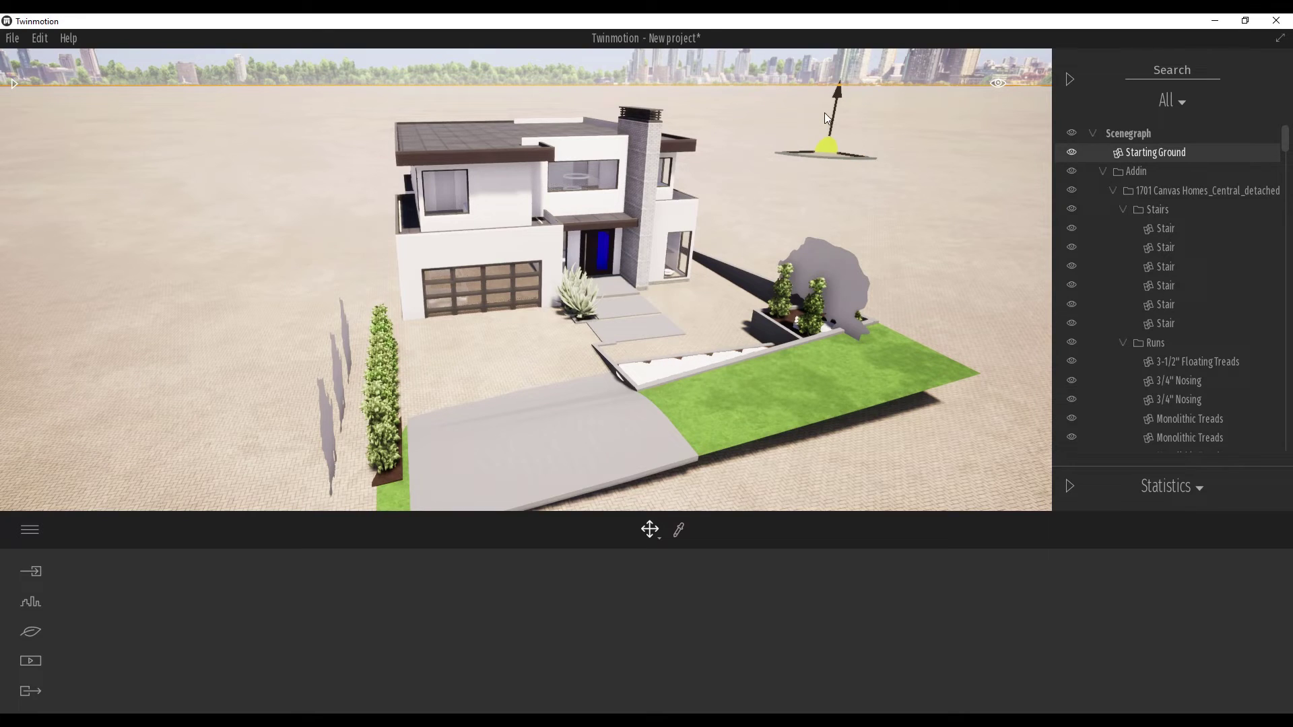
drag(832, 115, 823, 164)
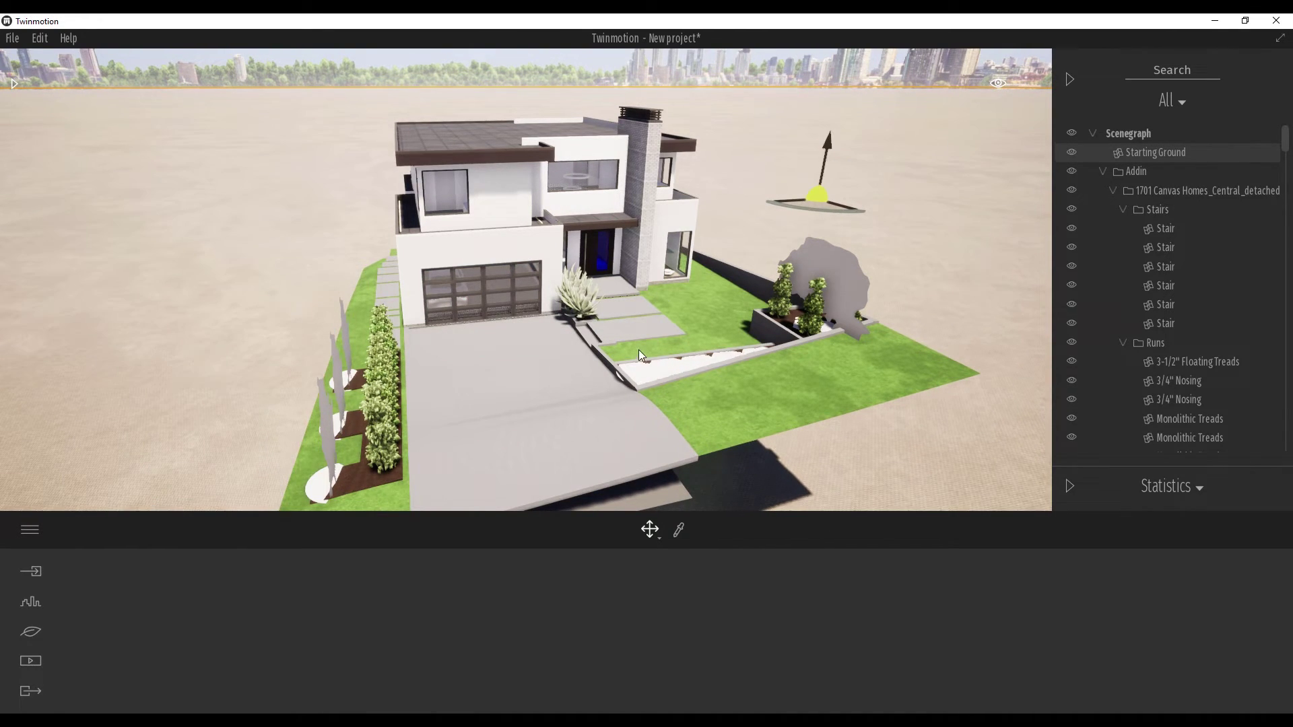
right_drag(639, 350, 785, 277)
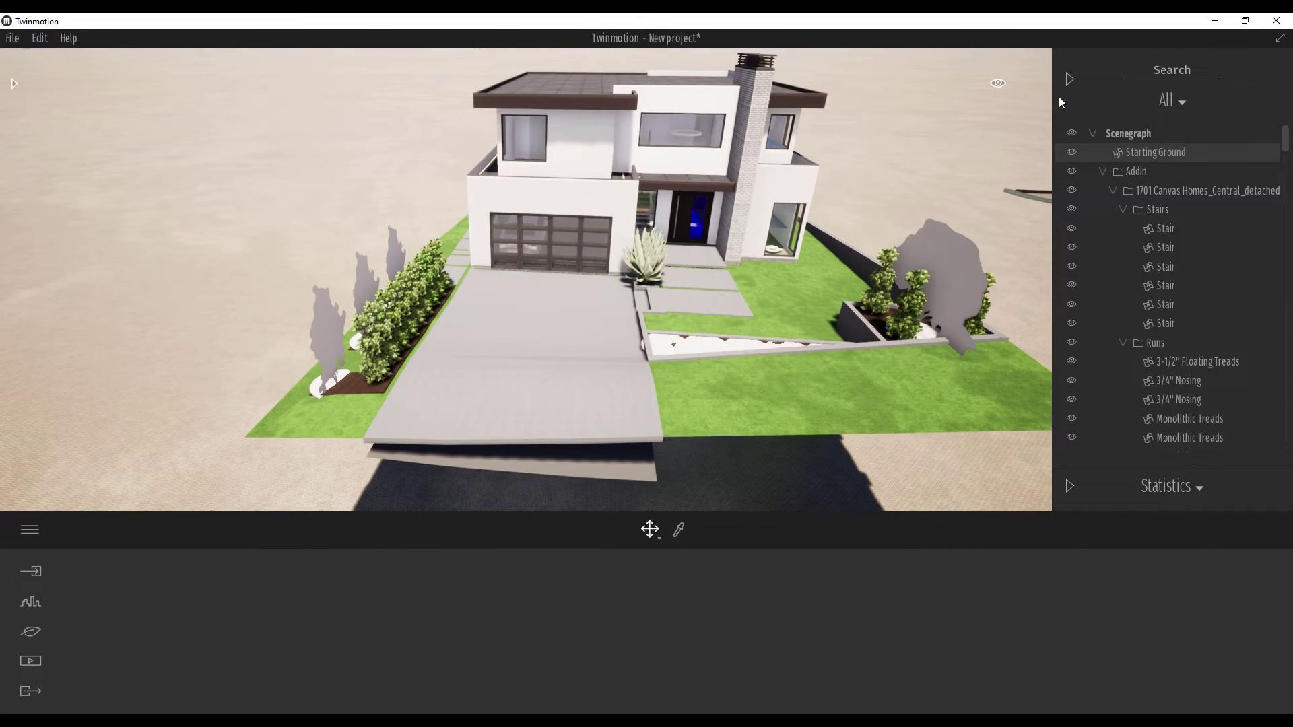
mouse_move(516, 306)
right_down()
mouse_move(444, 377)
mouse_move(522, 354)
mouse_move(517, 306)
right_up()
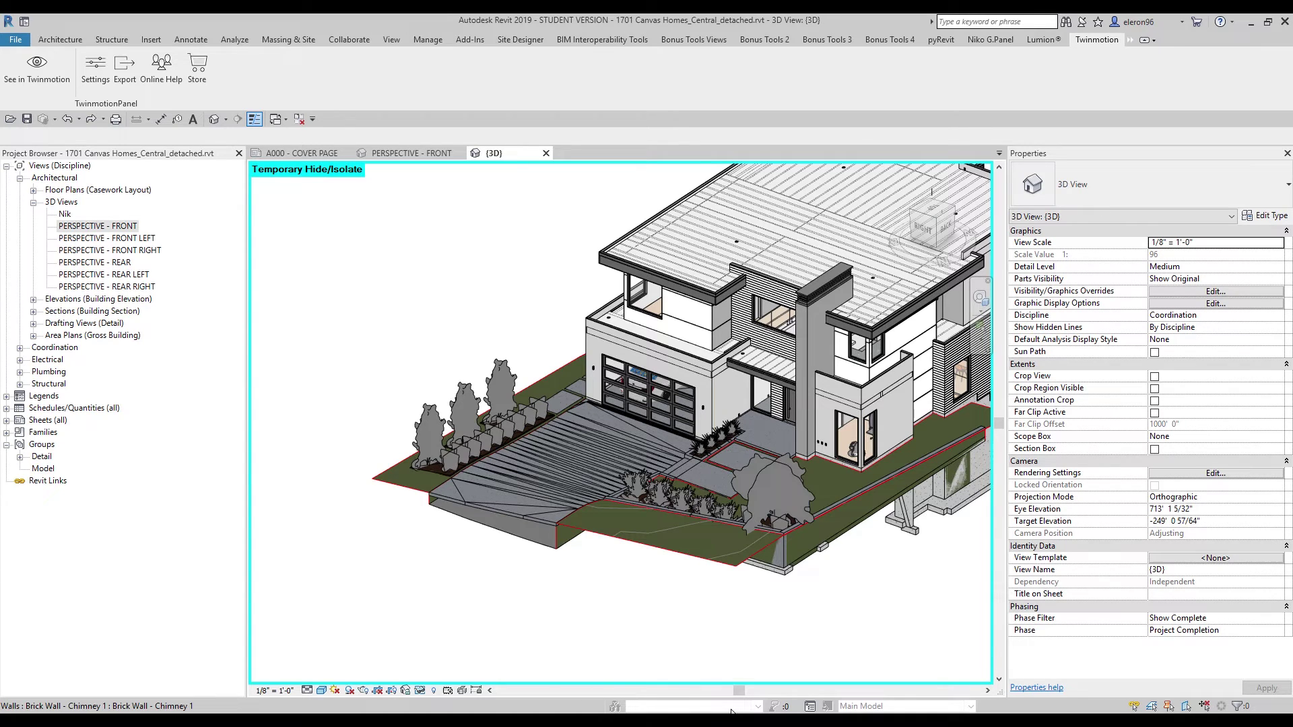
Switch to Revit, delete the garage door from the house's front wall and send the updated model to Twinmotion
click(669, 417)
click(671, 416)
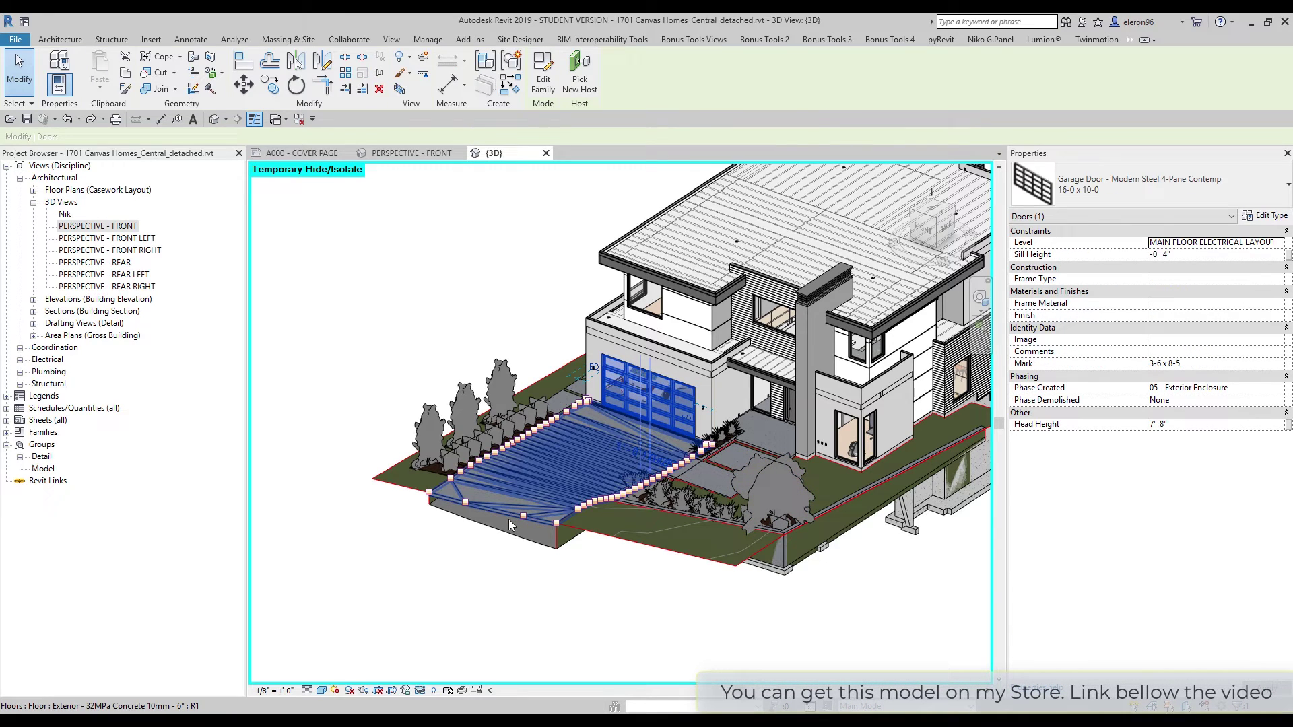
key(Delete)
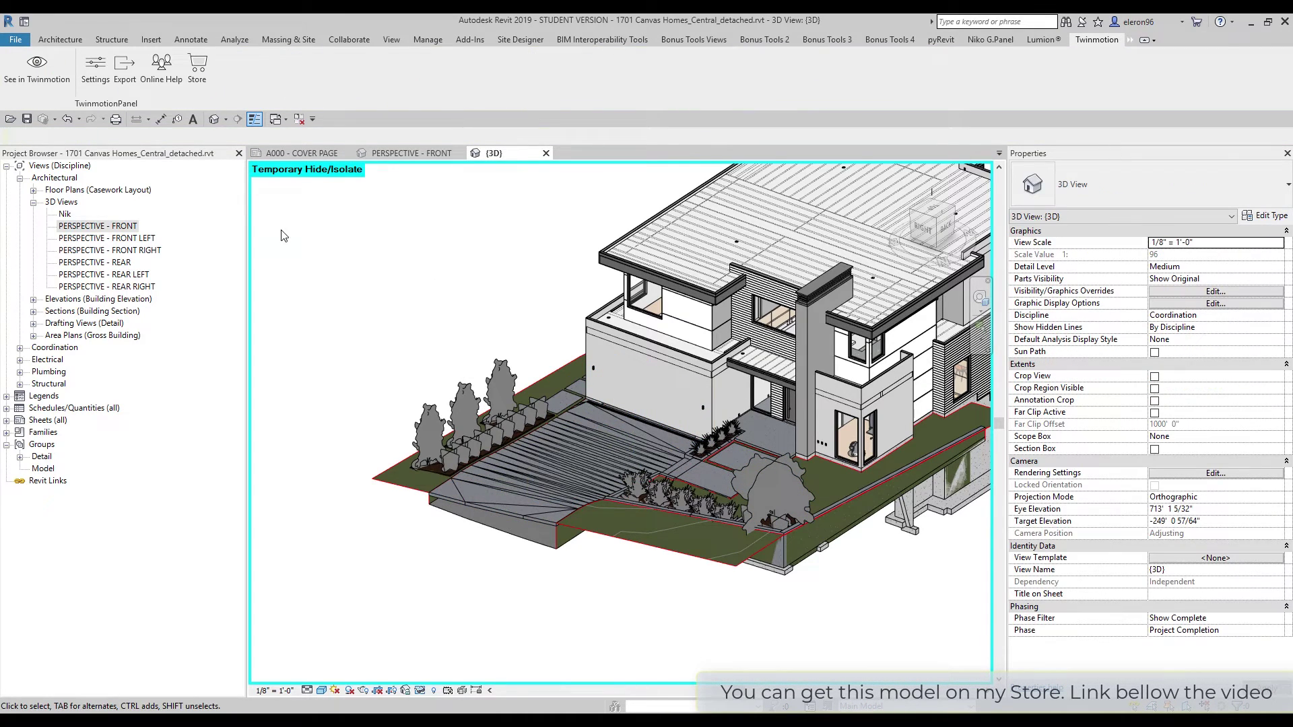
click(36, 85)
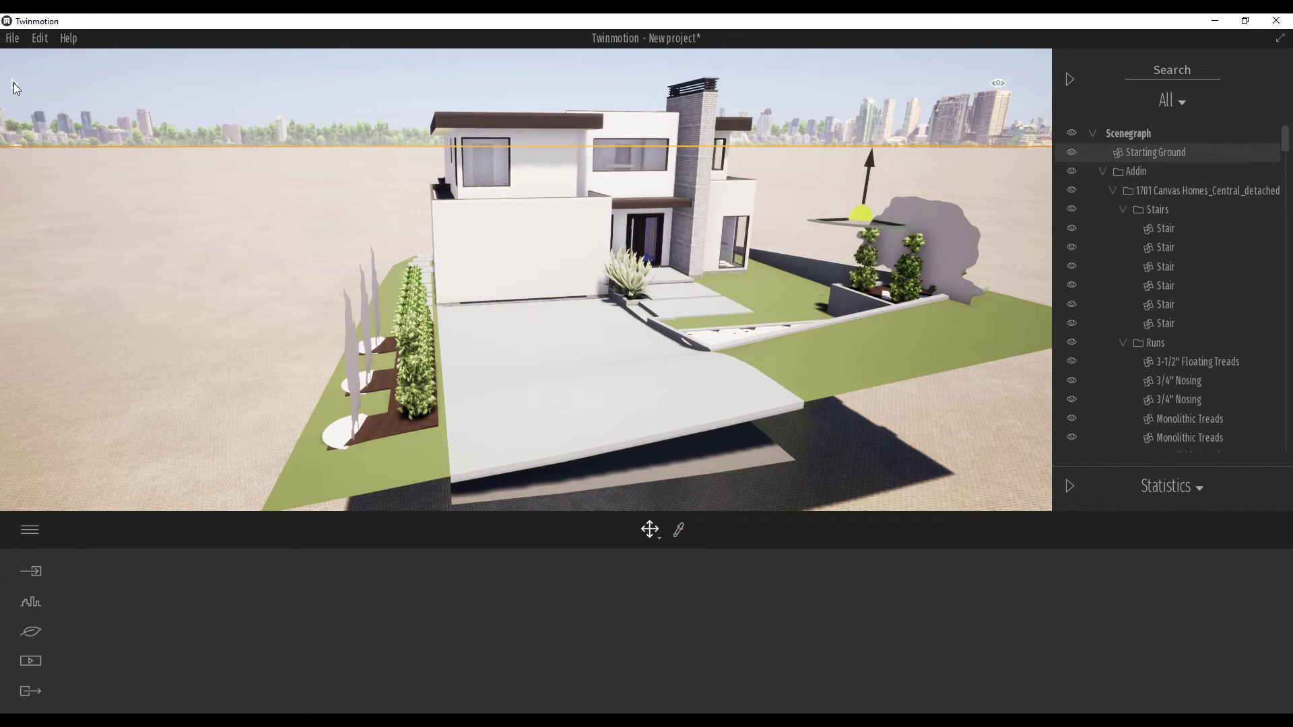
Pick the driveway's concrete material and replace it with Poured concrete 01 from the Concrete materials library
click(12, 83)
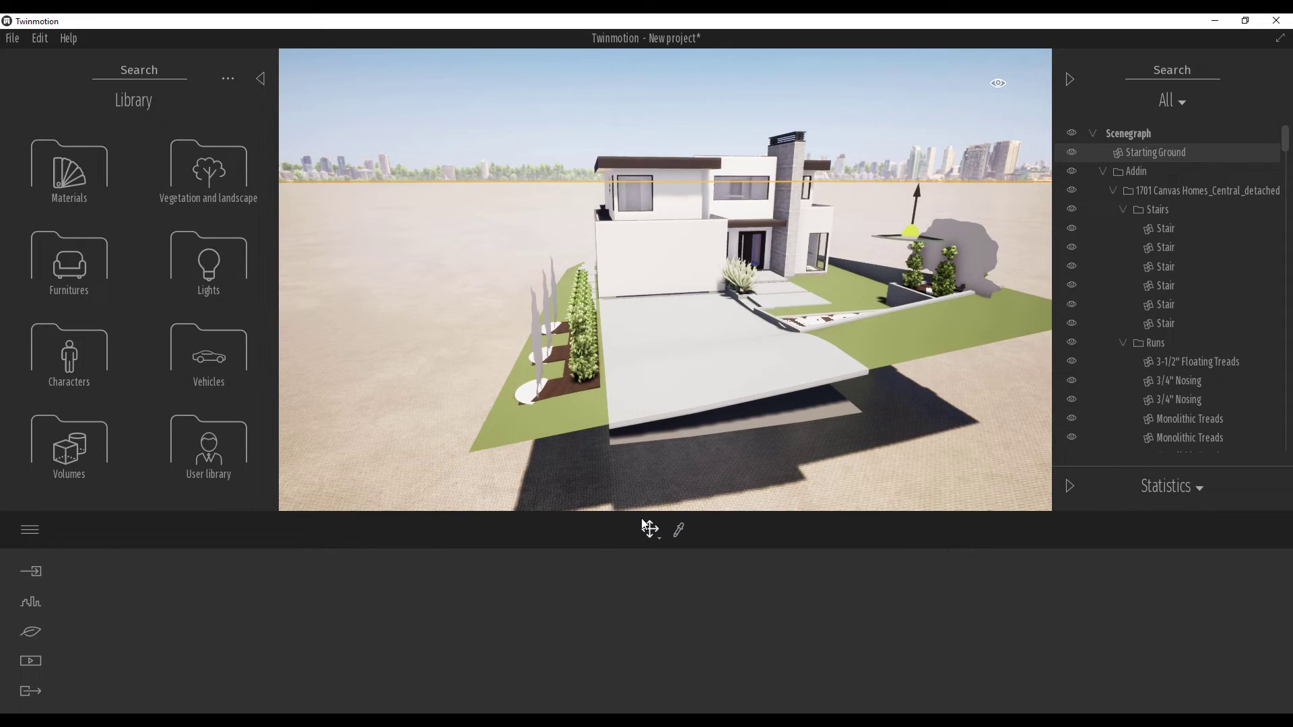
click(680, 535)
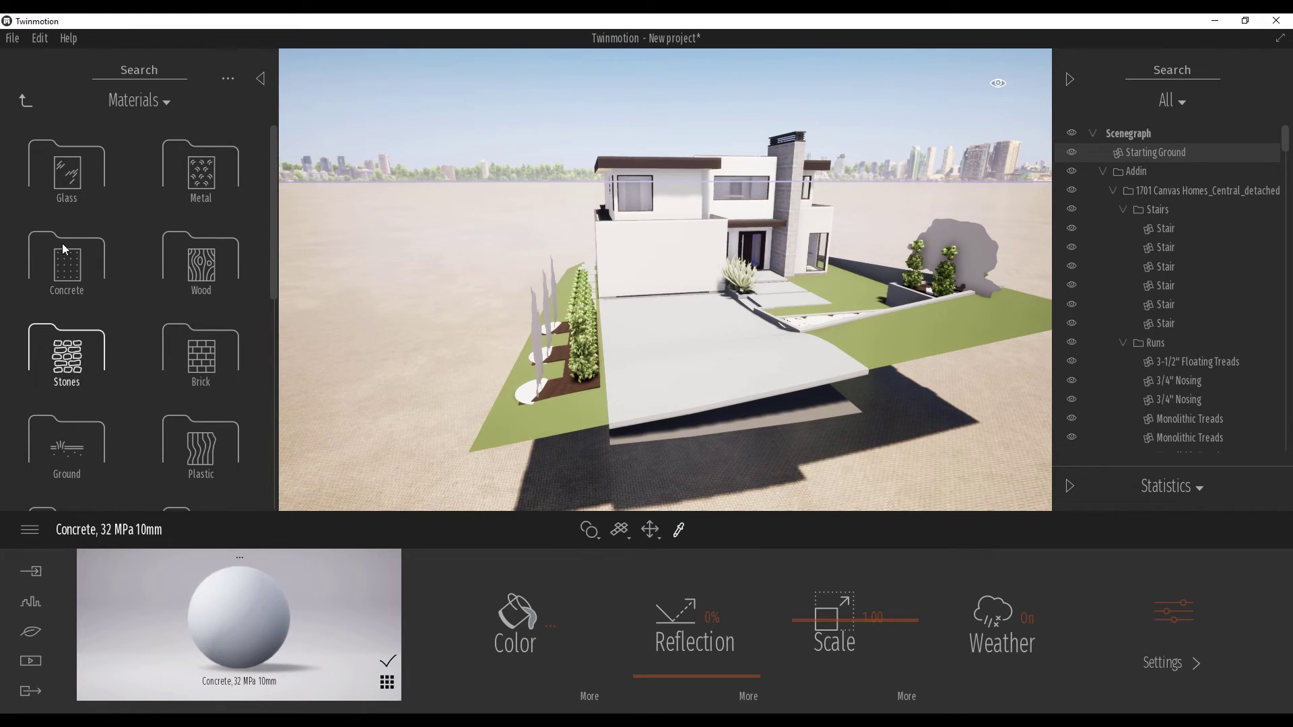
click(56, 189)
click(25, 101)
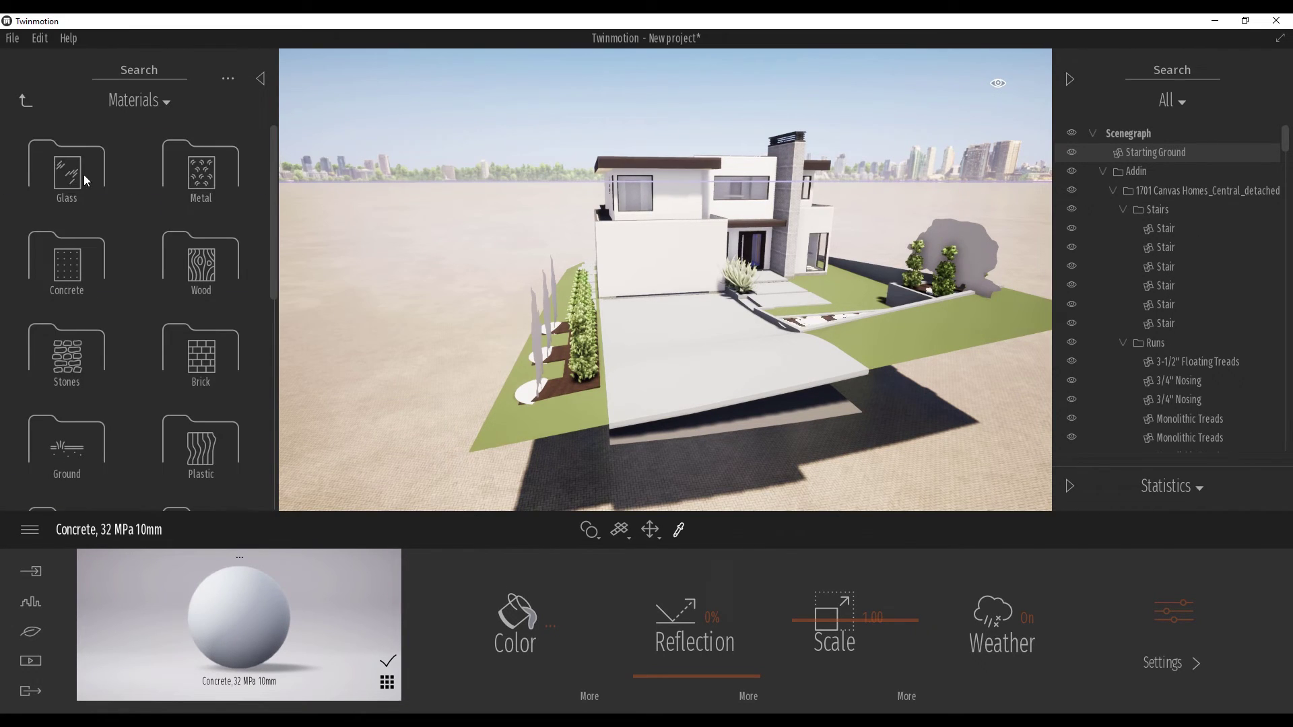
click(82, 282)
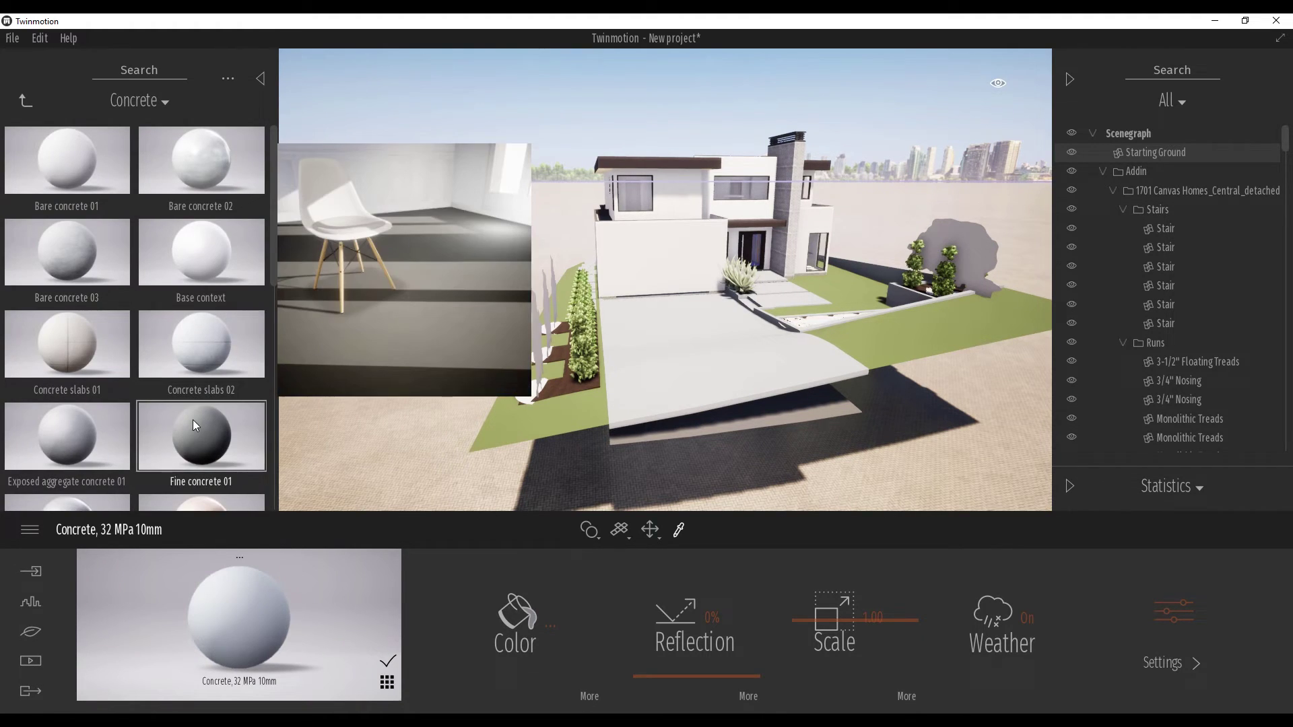
scroll(215, 390, down, 2)
scroll(173, 397, down, 1)
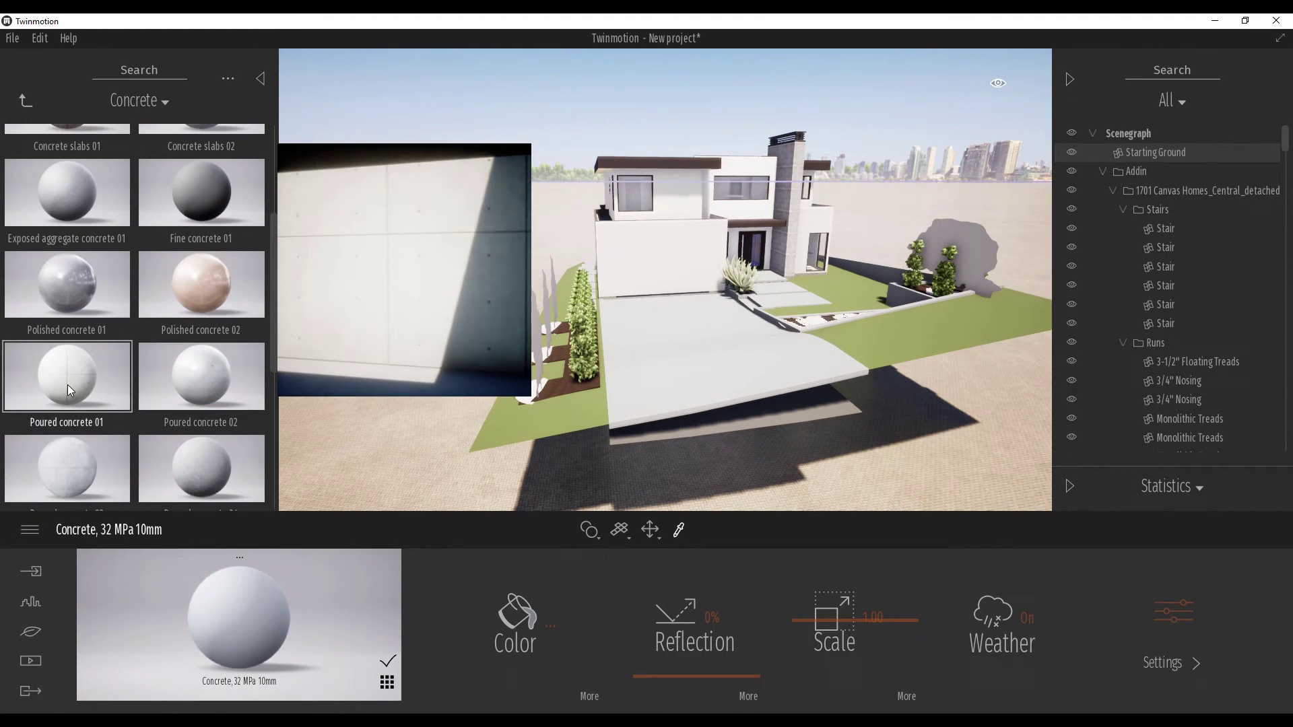
drag(68, 385, 273, 640)
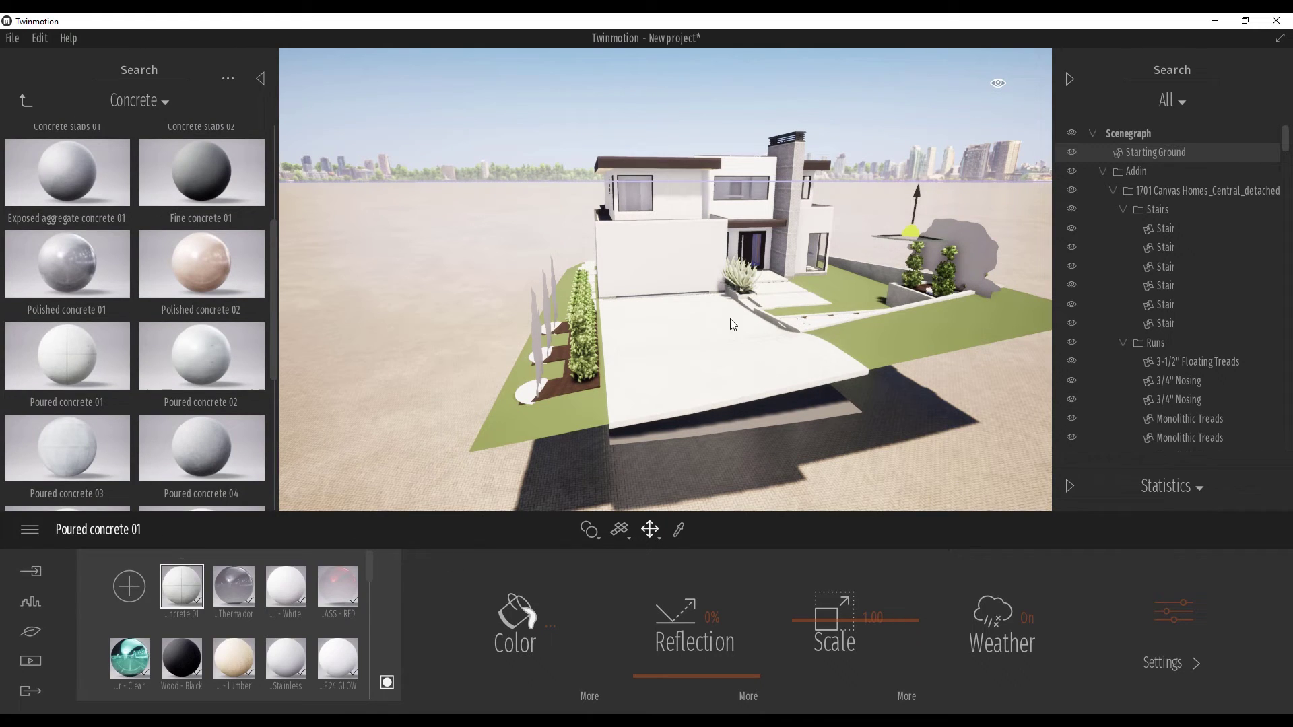
Set the scale of the driveway's Poured concrete 01 material to 6.28
scroll(659, 337, up, 8)
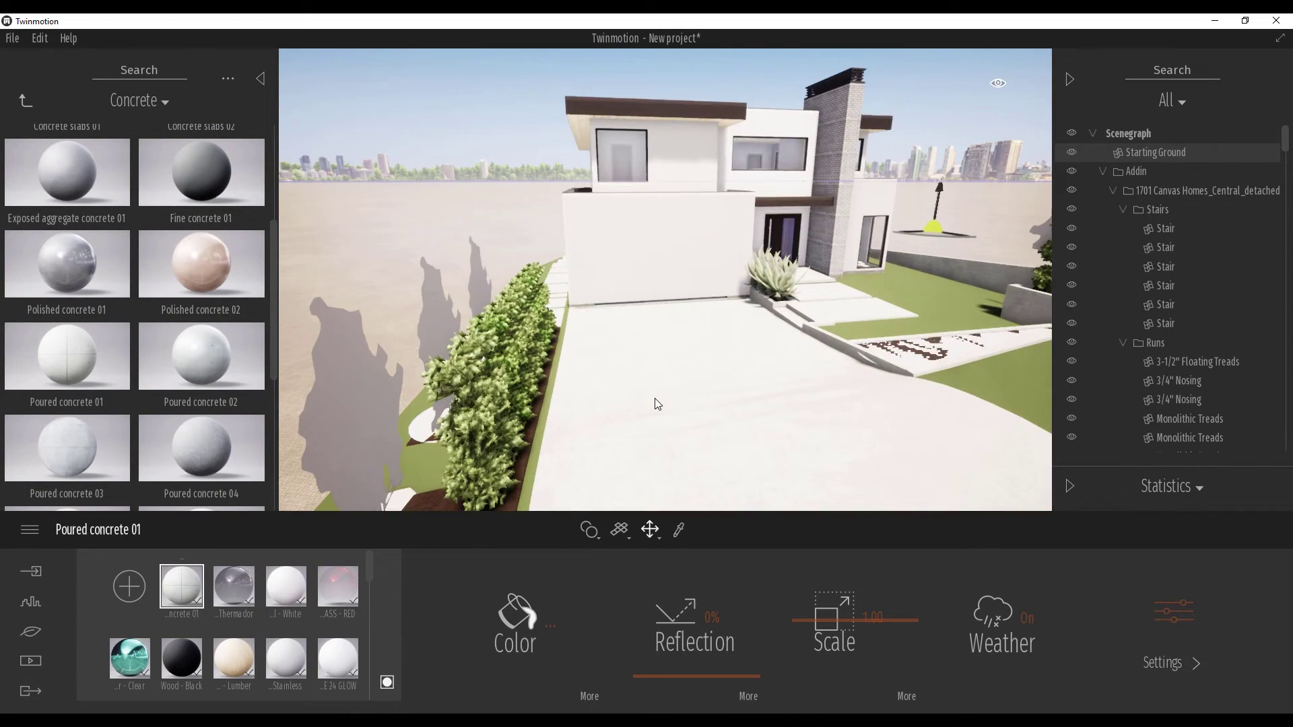
right_drag(659, 337, 670, 458)
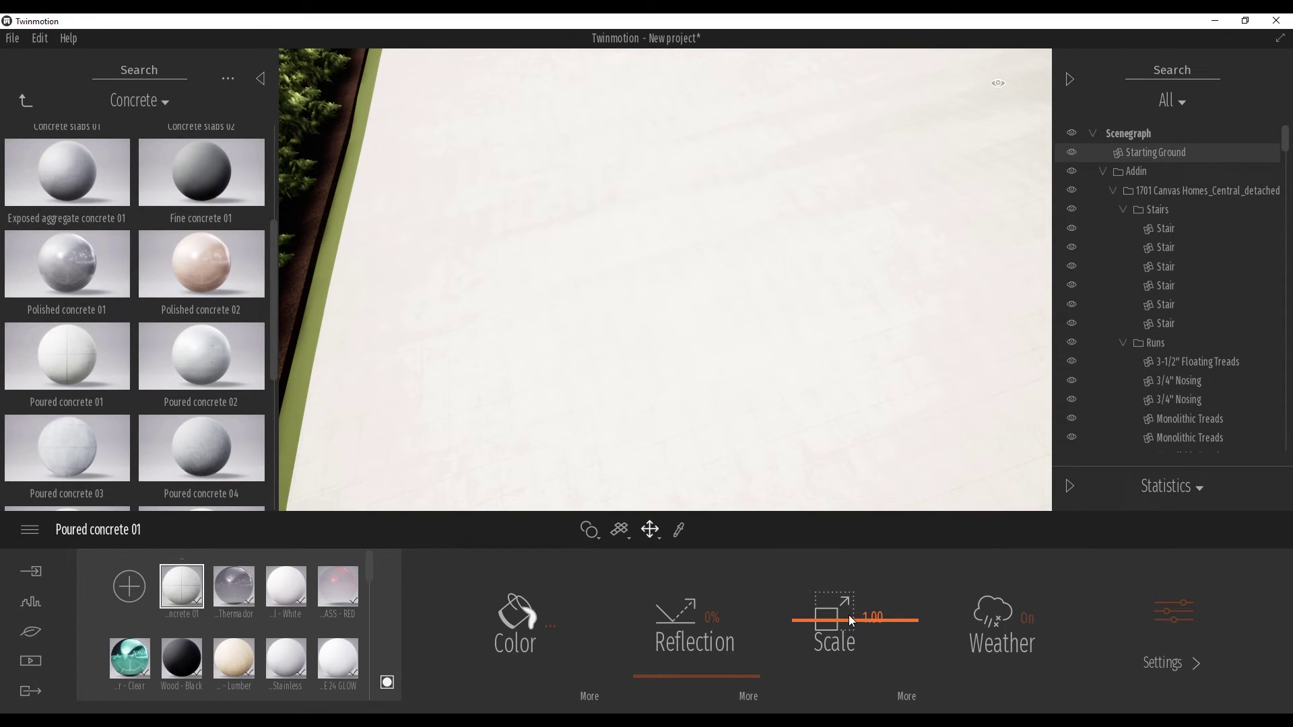
drag(855, 624, 866, 588)
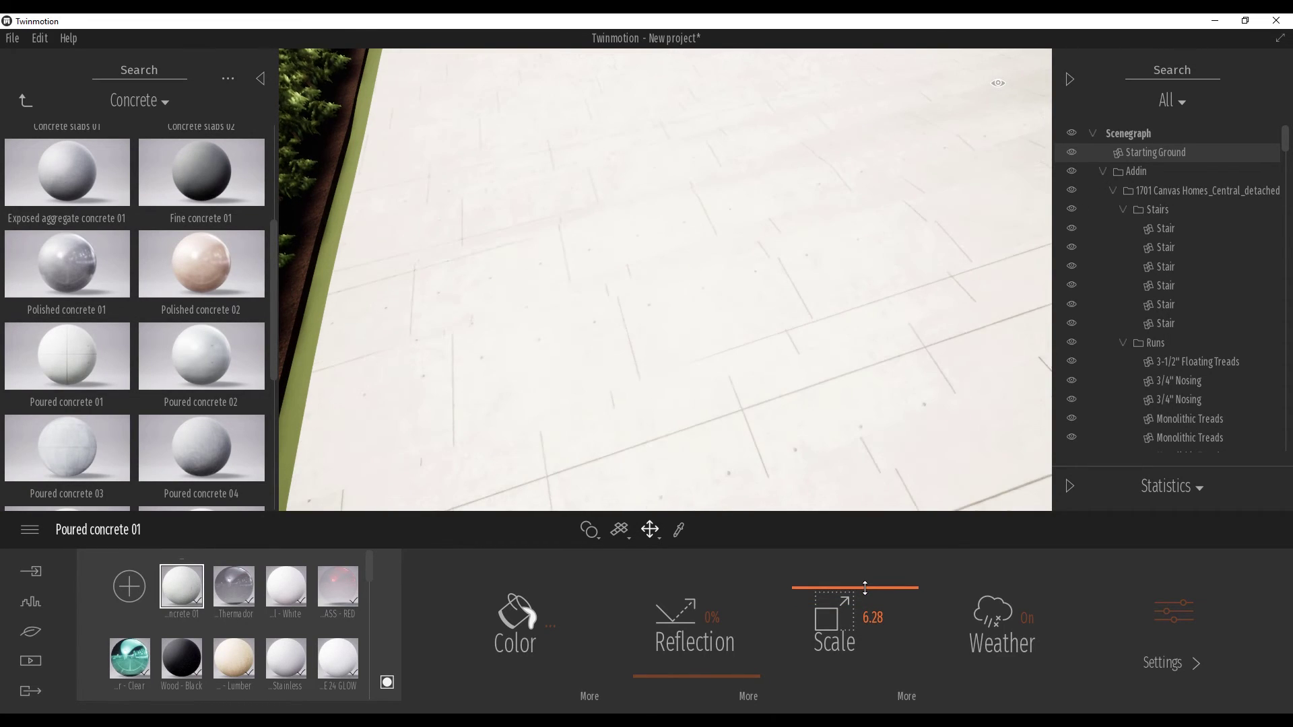
Choose Concrete as the sound in the further settings of the Poured concrete 01 material
click(1164, 657)
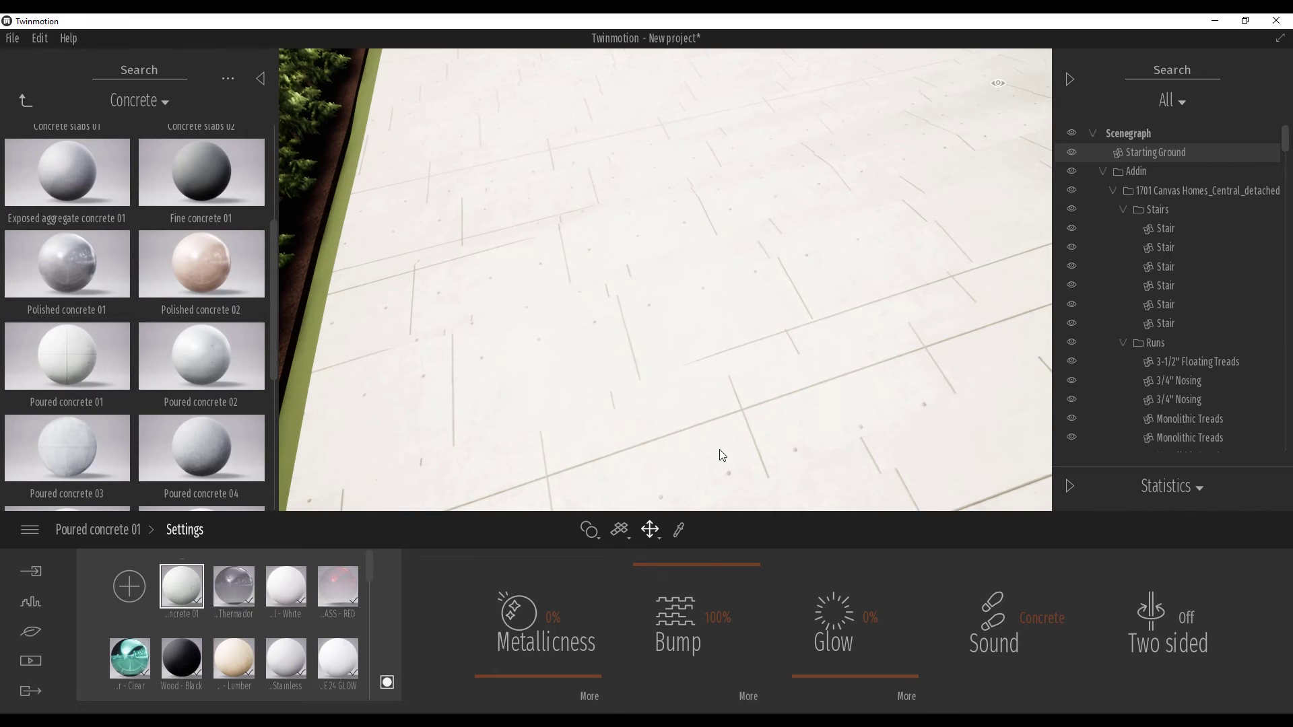
click(1015, 621)
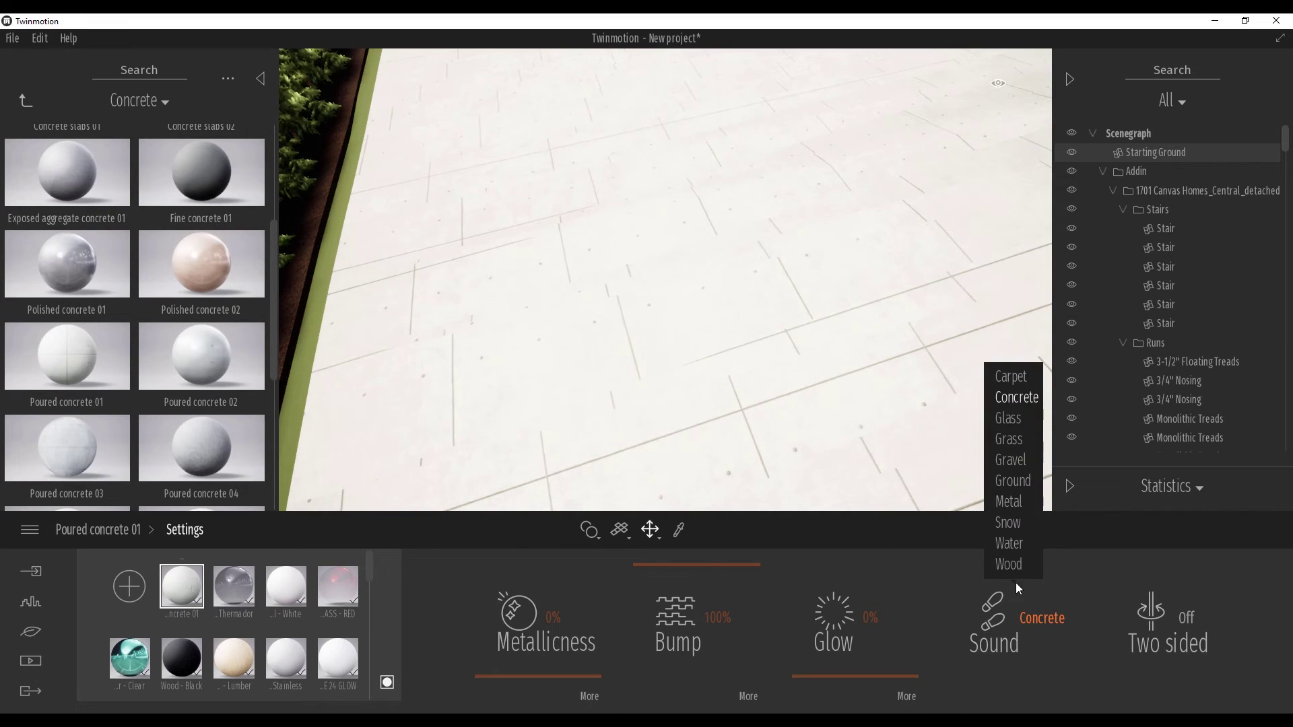
click(1023, 395)
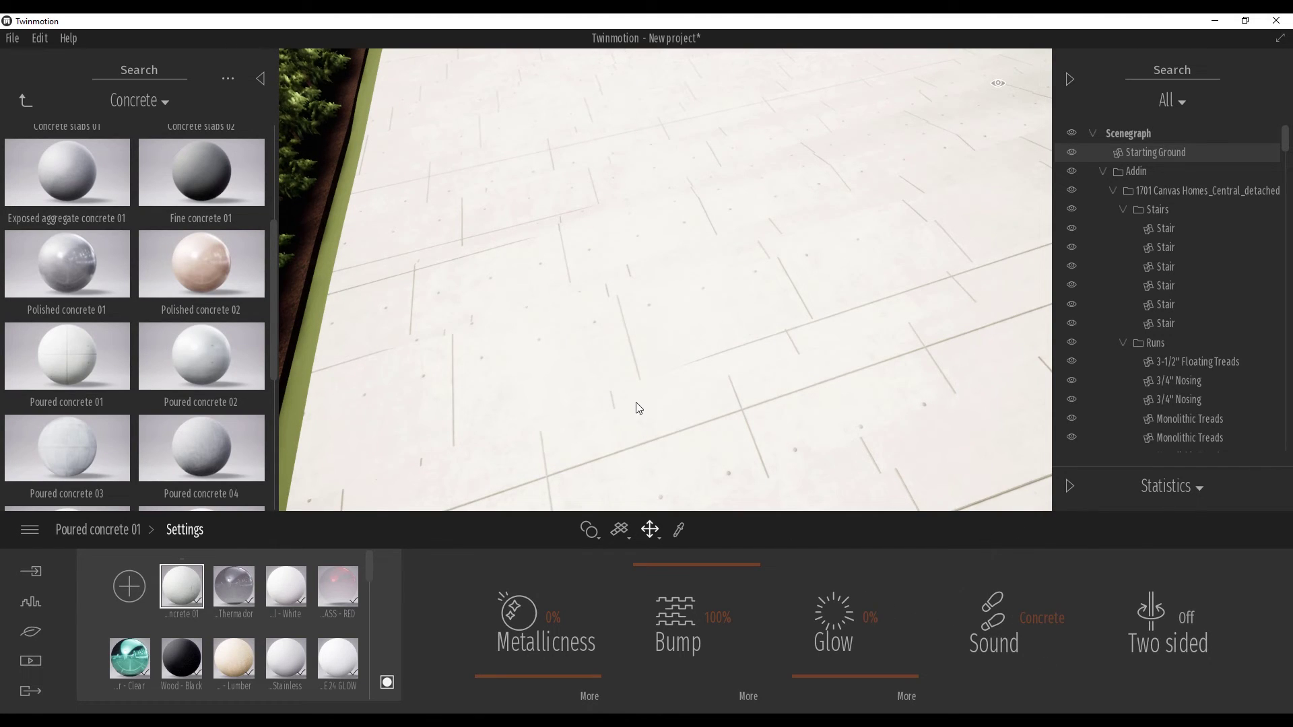
right_drag(630, 393, 542, 262)
key(s)
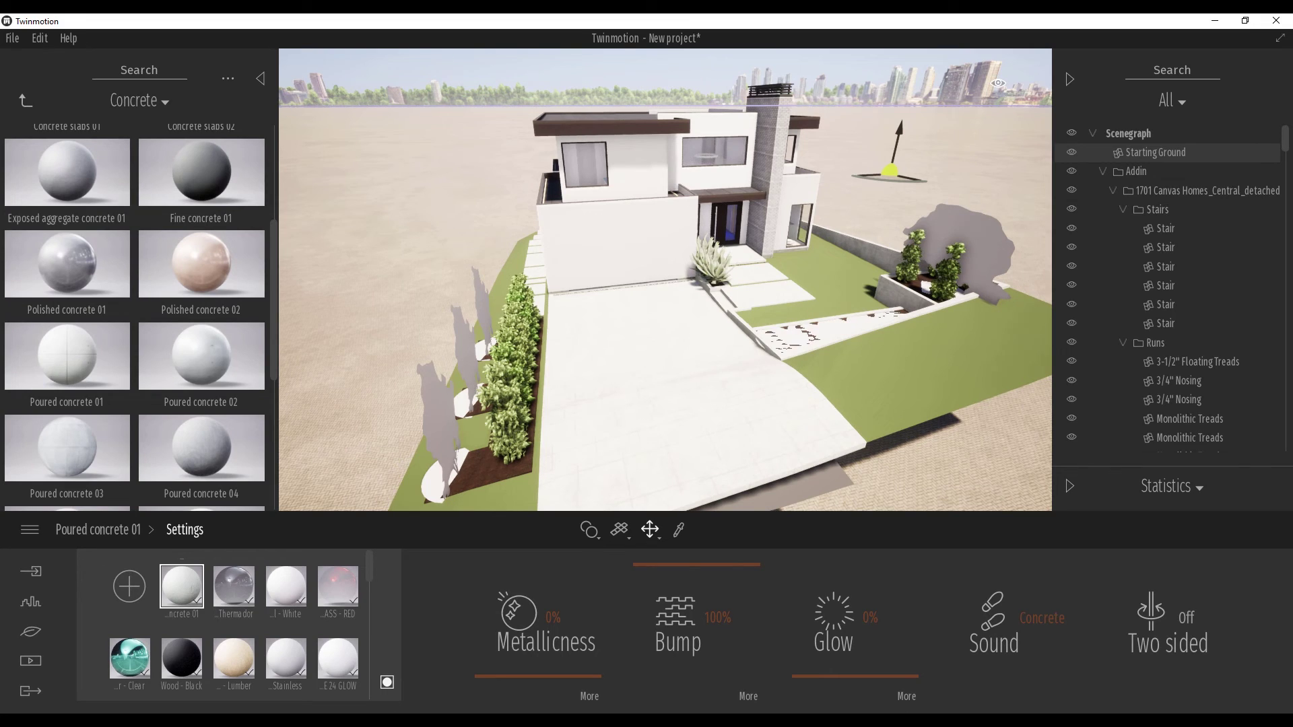
Switch to Revit and examine the front and side of the house in the 3D view
click(342, 721)
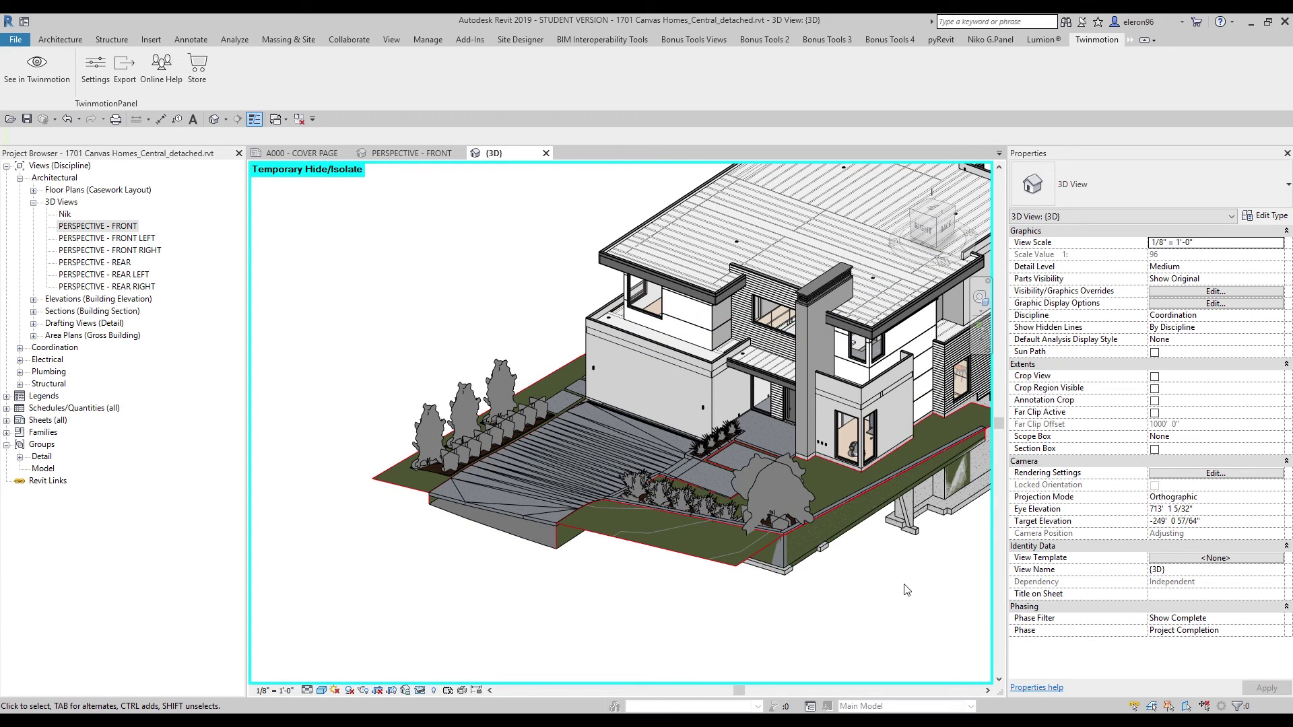
middle_drag(889, 586, 775, 601)
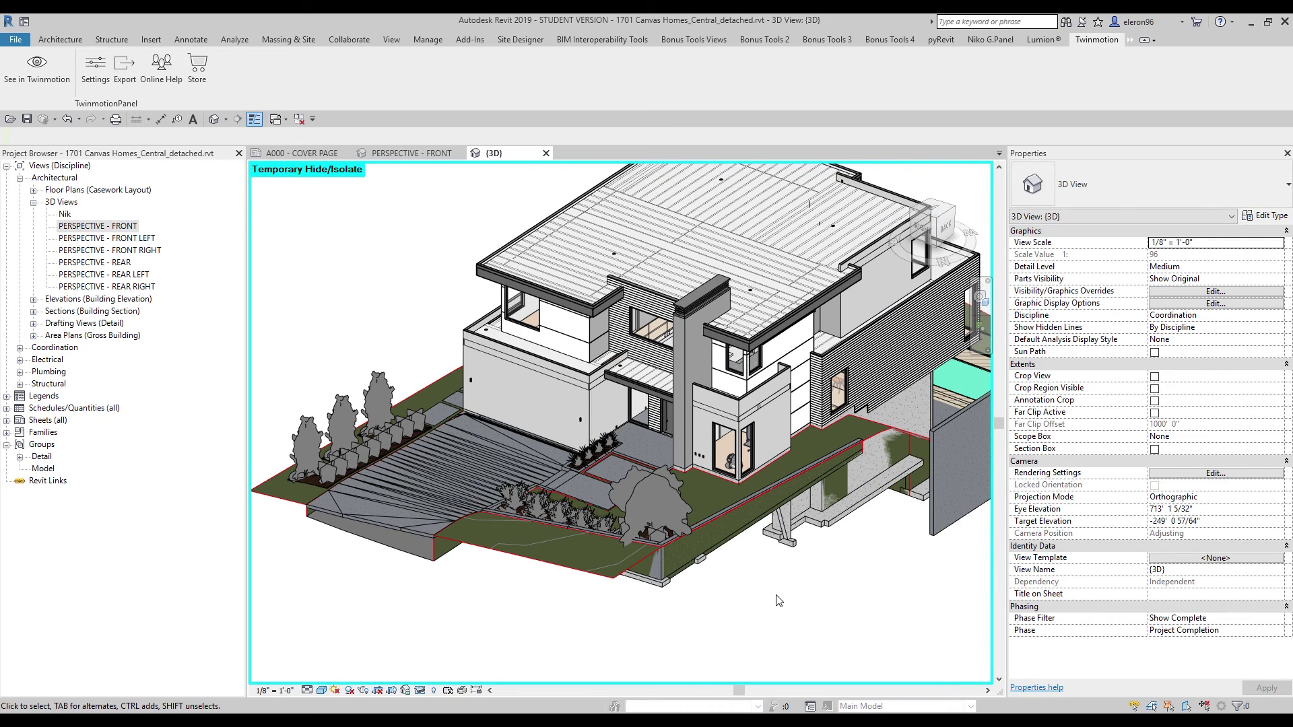
mouse_move(819, 588)
shift+middle_down()
mouse_move(729, 612)
mouse_move(848, 594)
mouse_move(833, 588)
shift+middle_up()
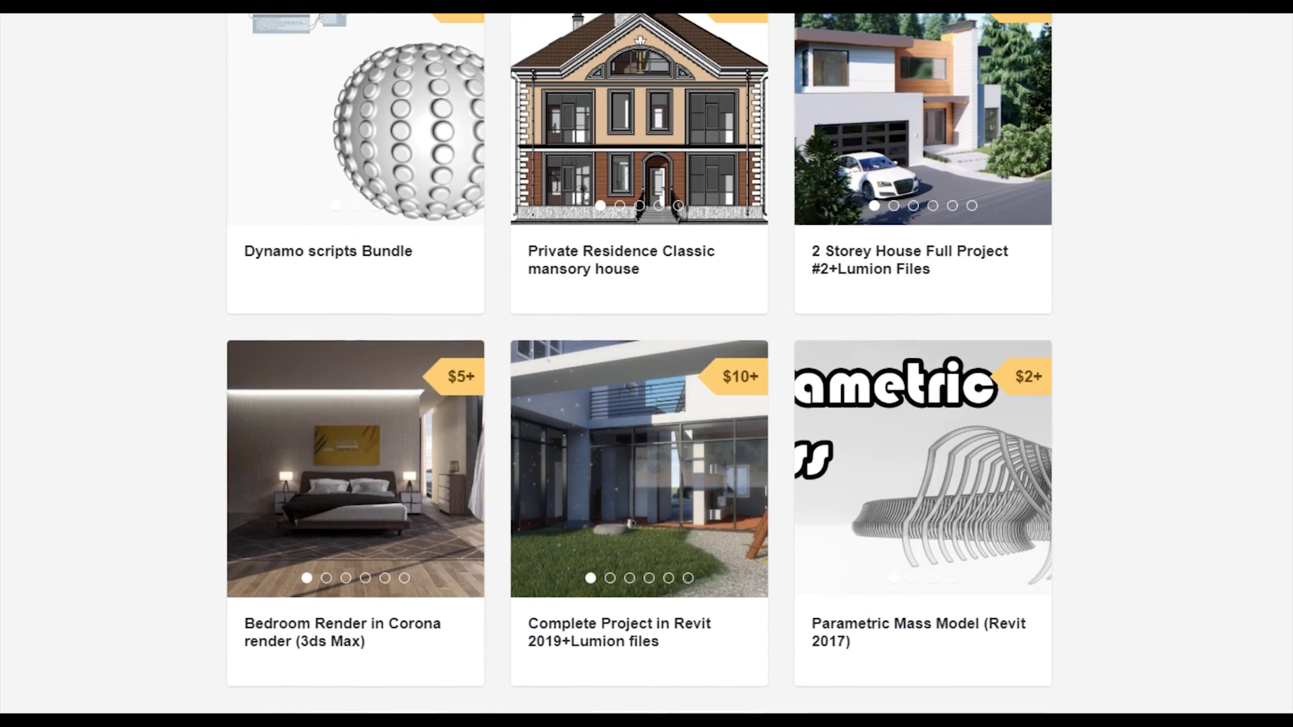
Browse the online store page of Revit, Lumion and rendering models, including the two-storey house projects
scroll(639, 364, up, 6)
scroll(323, 658, down, 2)
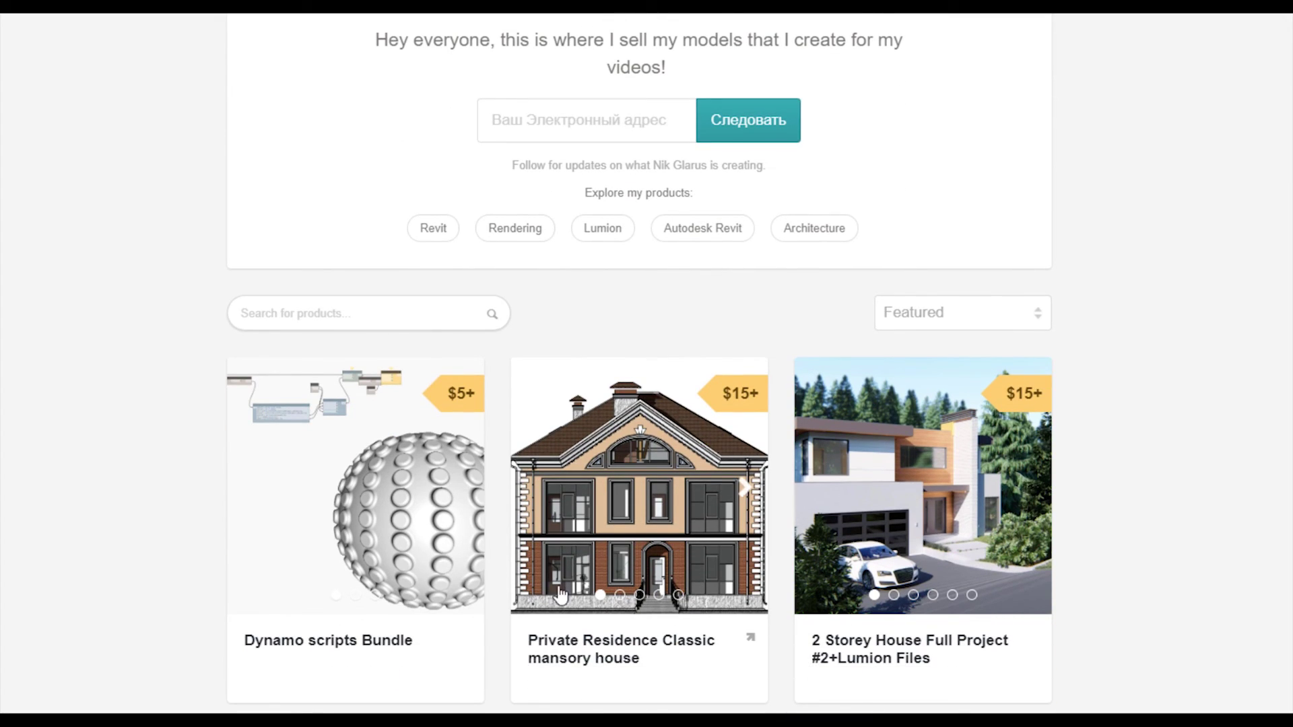
scroll(635, 551, down, 4)
scroll(644, 505, up, 2)
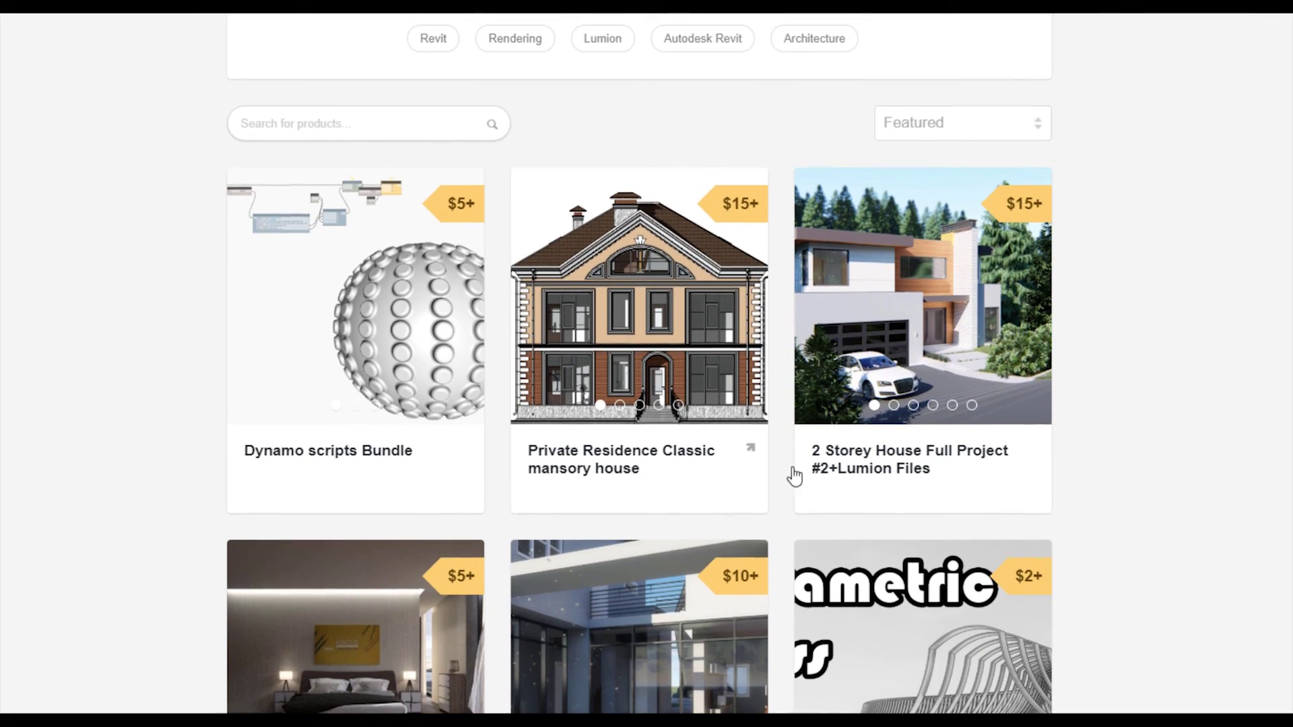
scroll(1153, 486, up, 3)
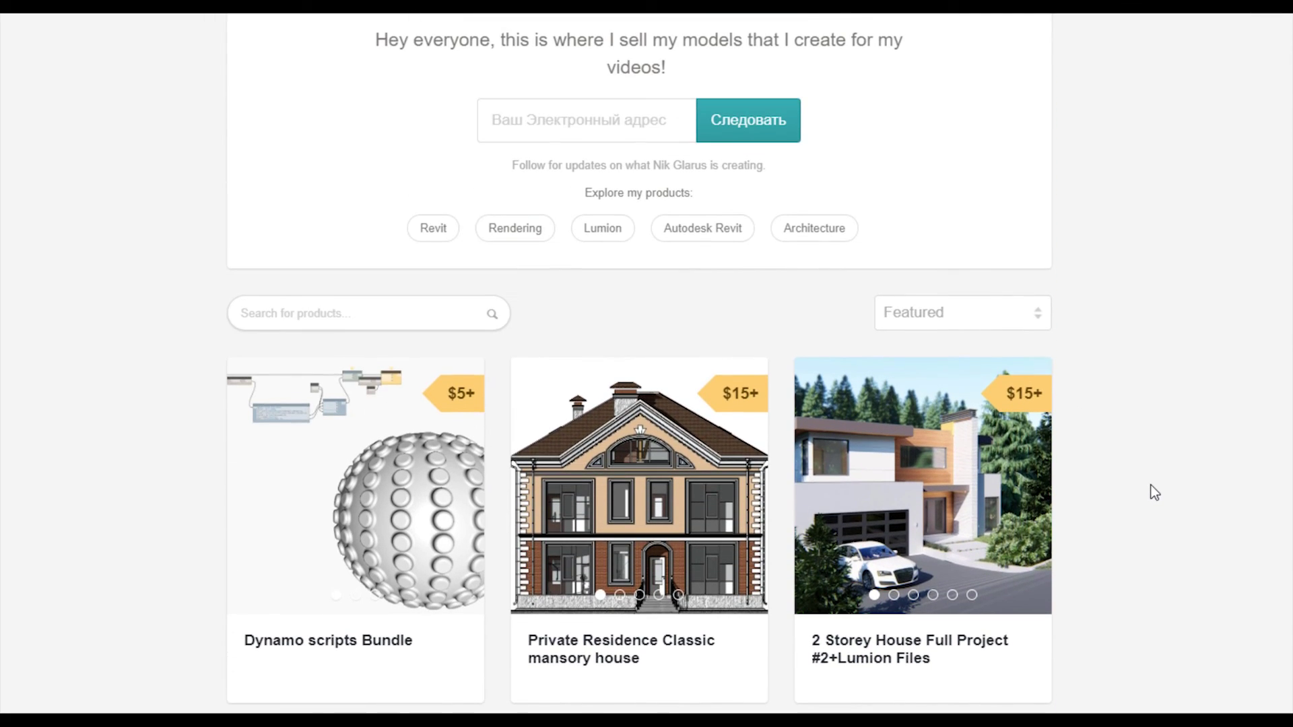
scroll(1153, 491, up, 2)
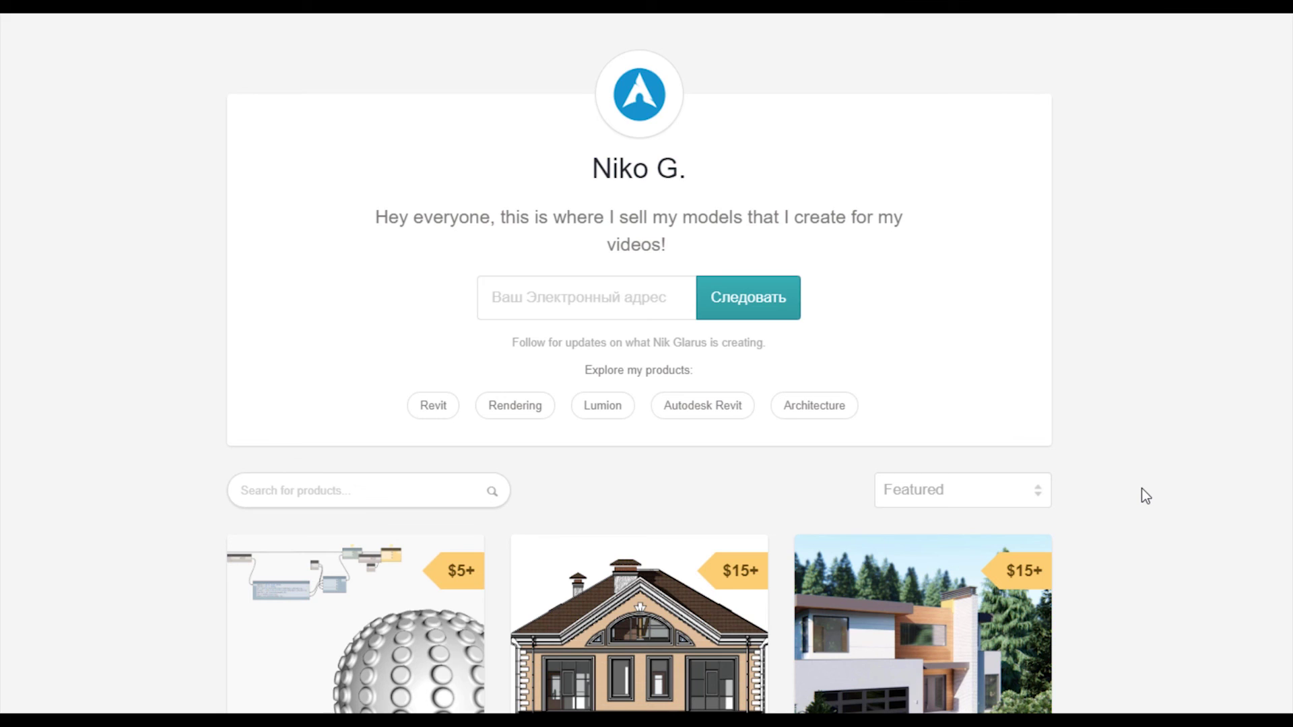
scroll(1143, 489, down, 4)
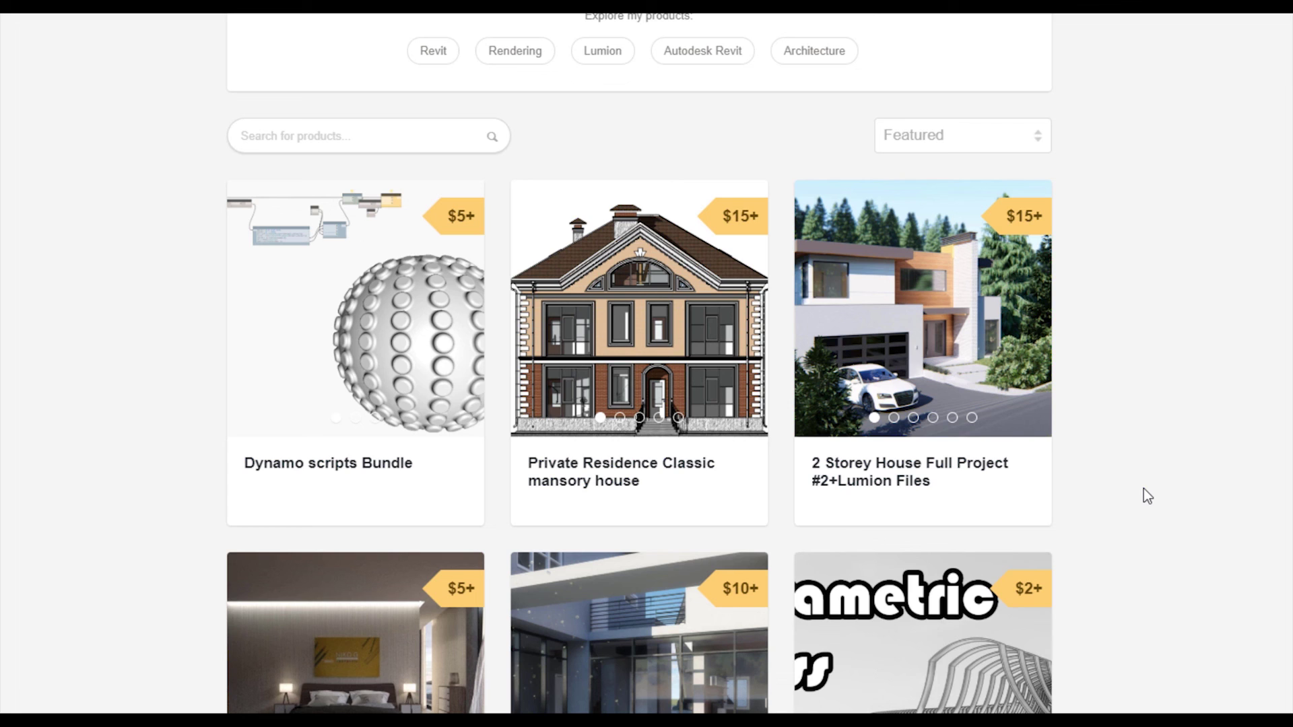
scroll(1142, 489, down, 3)
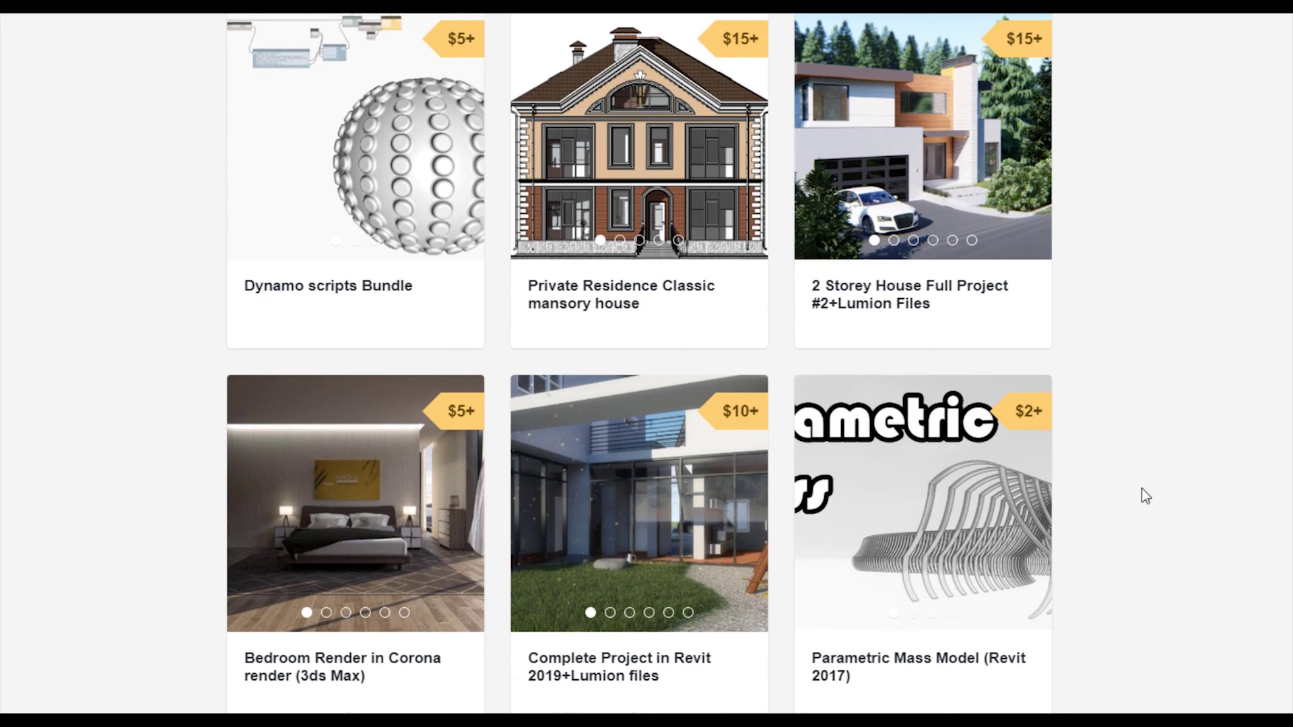